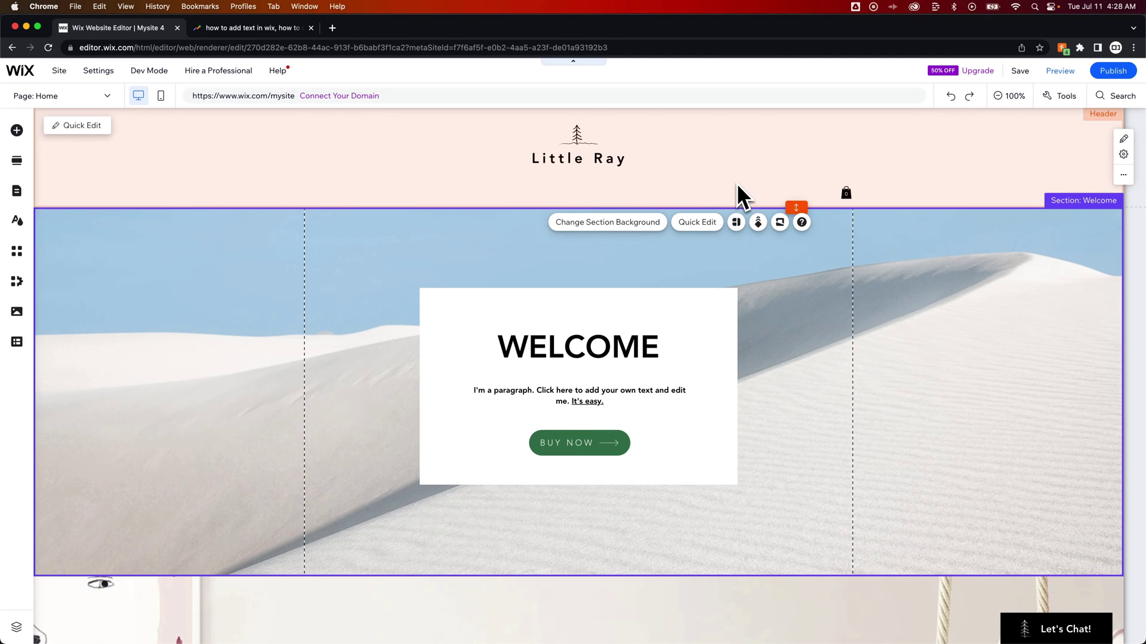
Select the header that contains the Little Ray logo.
left_click(737, 183)
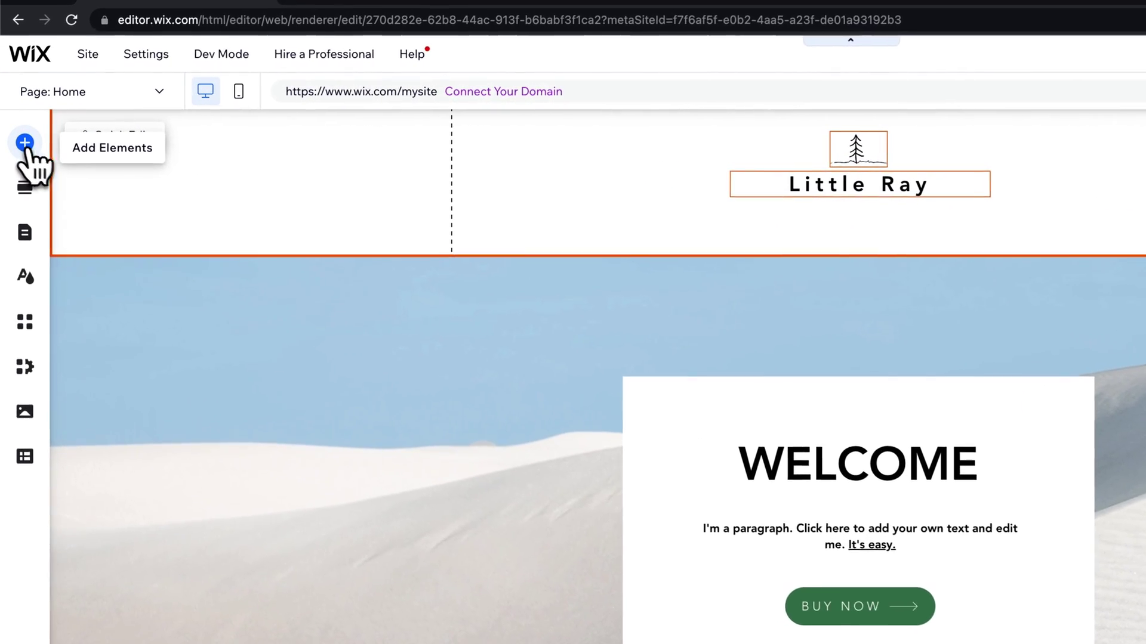
Compare the horizontal and vertical menu styles, then add the first horizontal menu to the header.
left_click(17, 130)
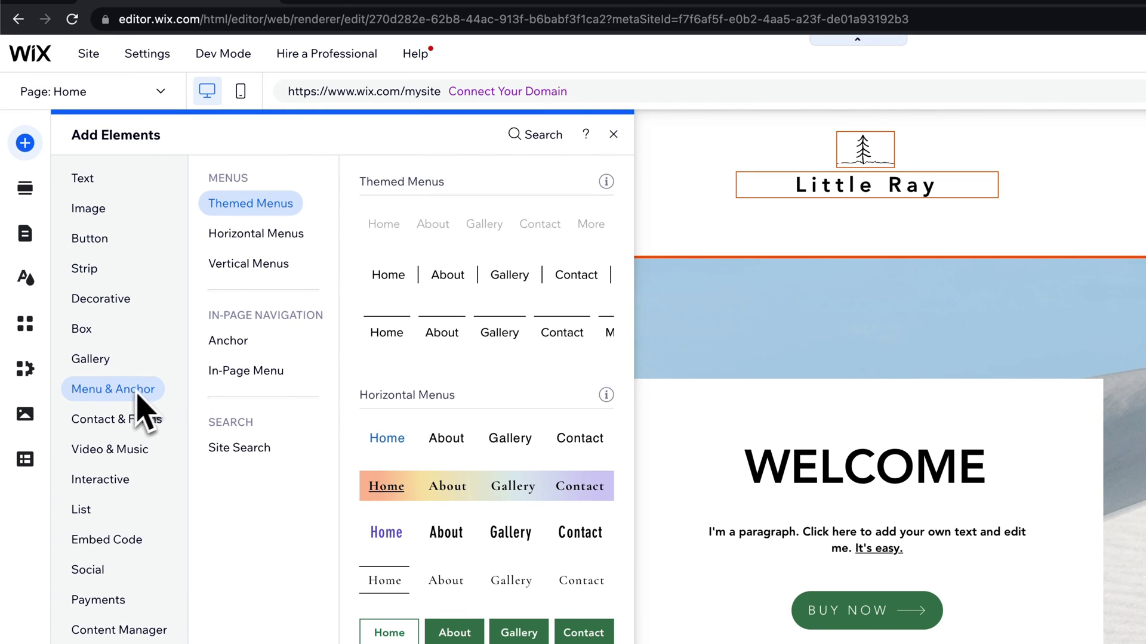
left_click(243, 232)
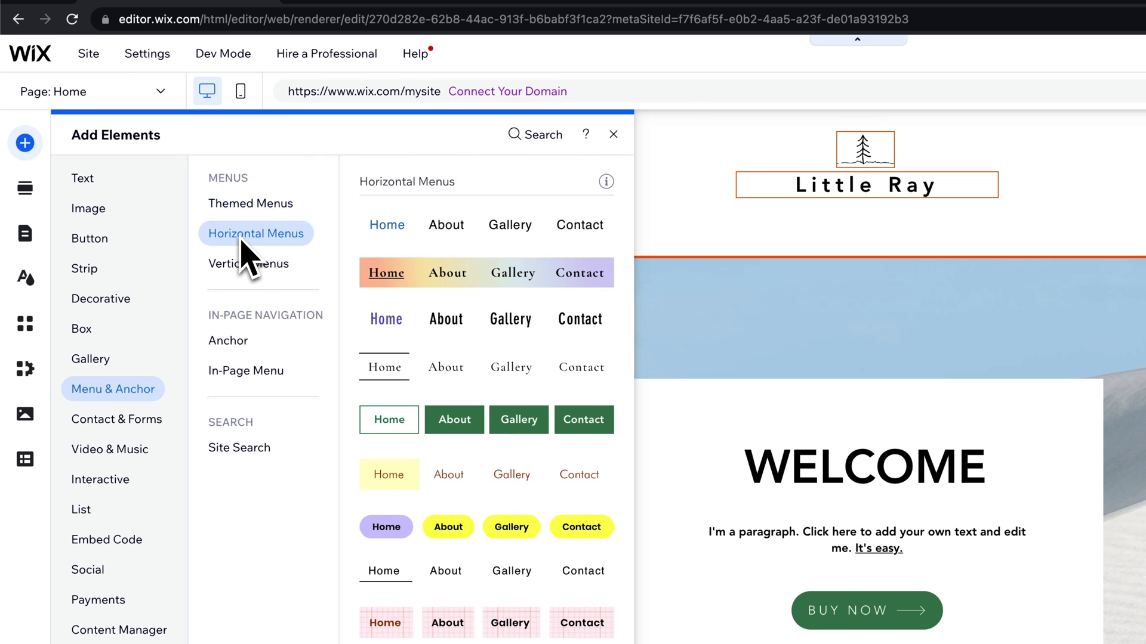
left_click(239, 265)
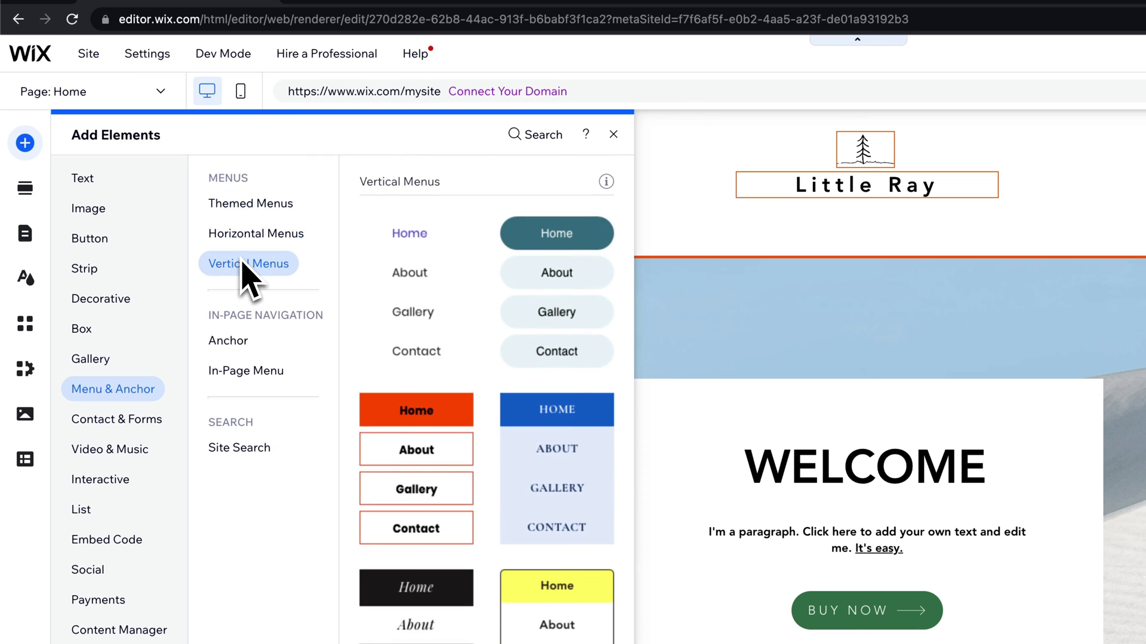
left_click(280, 239)
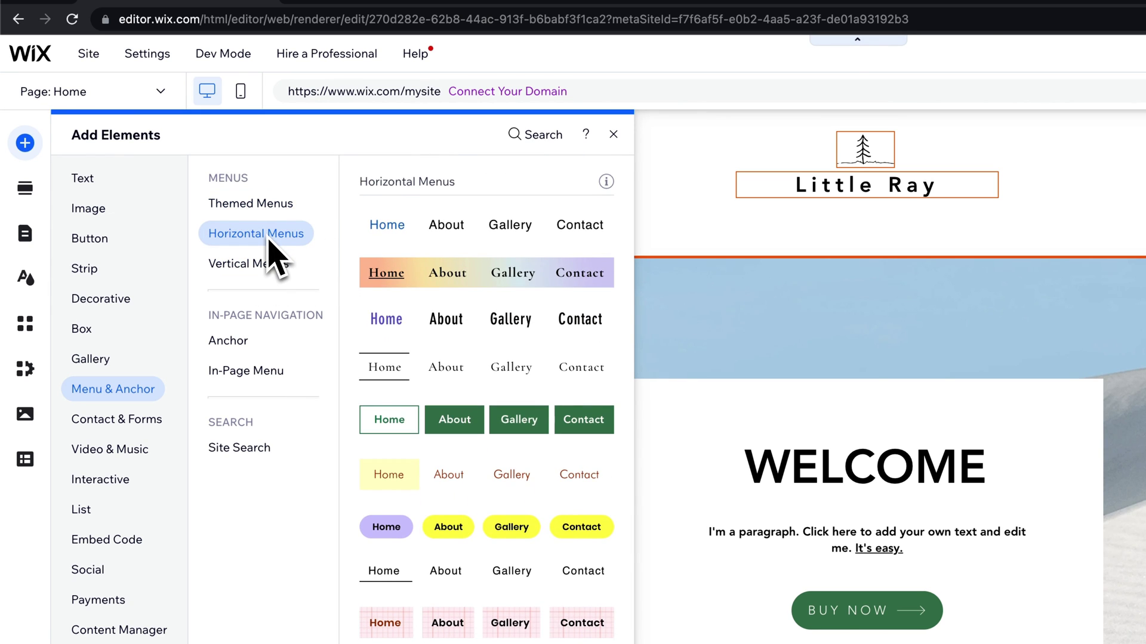
left_click(402, 229)
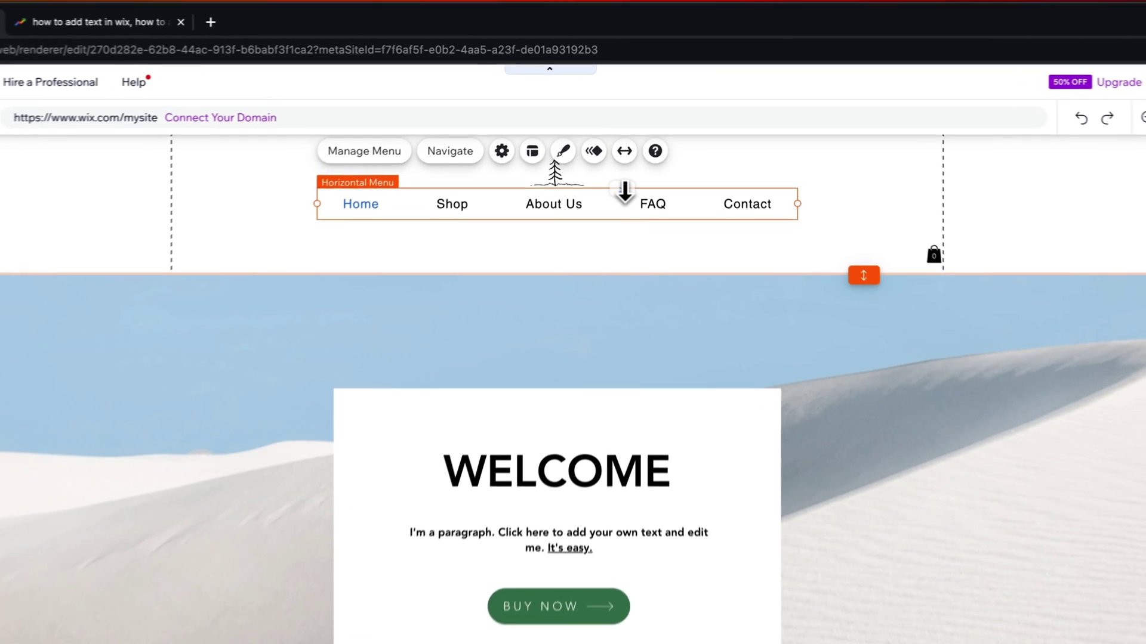
Drag the horizontal menu below the Little Ray title and centre it on the guide.
left_click_drag(627, 150, 622, 186)
mouse_move(621, 256)
left_mouse_down()
mouse_move(618, 296)
mouse_move(629, 248)
mouse_move(628, 287)
mouse_move(623, 261)
left_mouse_up()
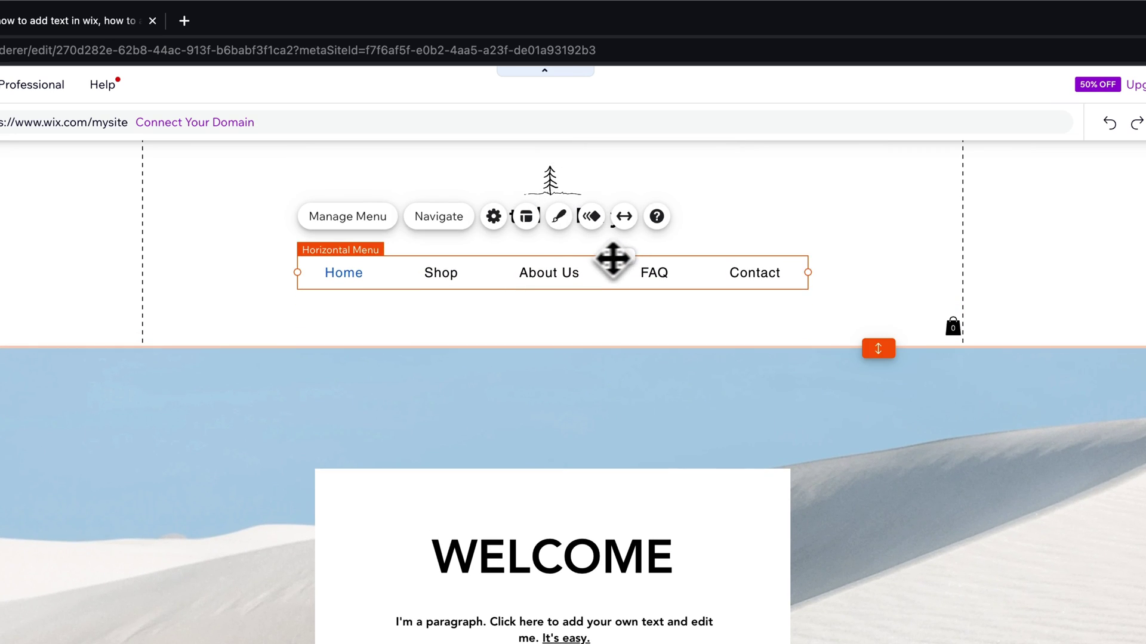
left_click(575, 261)
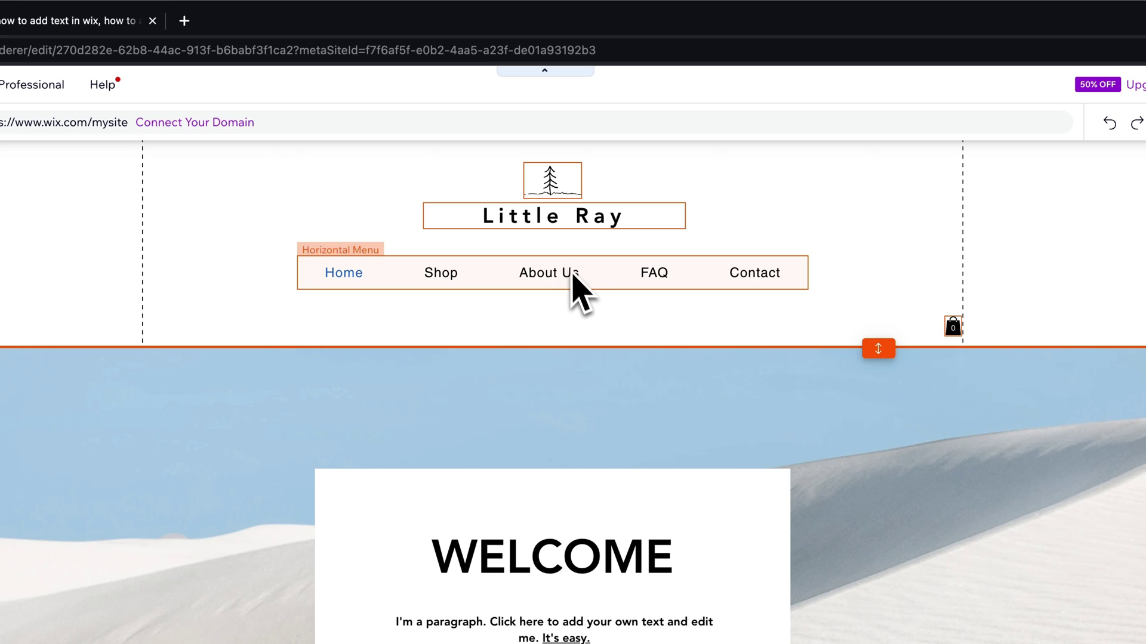
left_click_drag(566, 260, 624, 277)
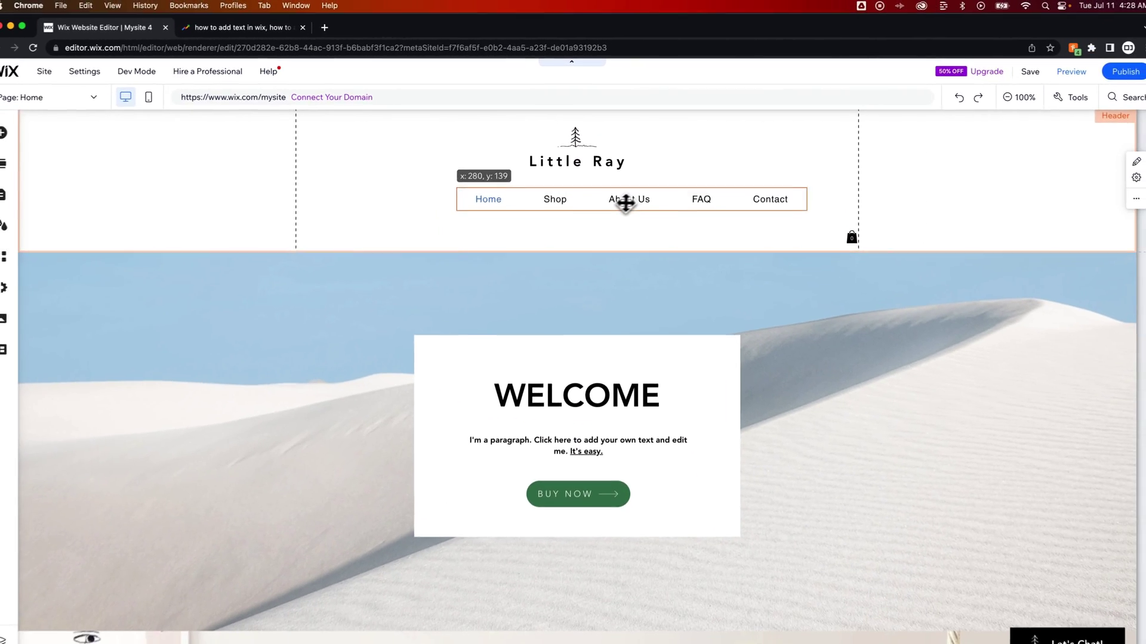
left_click_drag(624, 202, 577, 203)
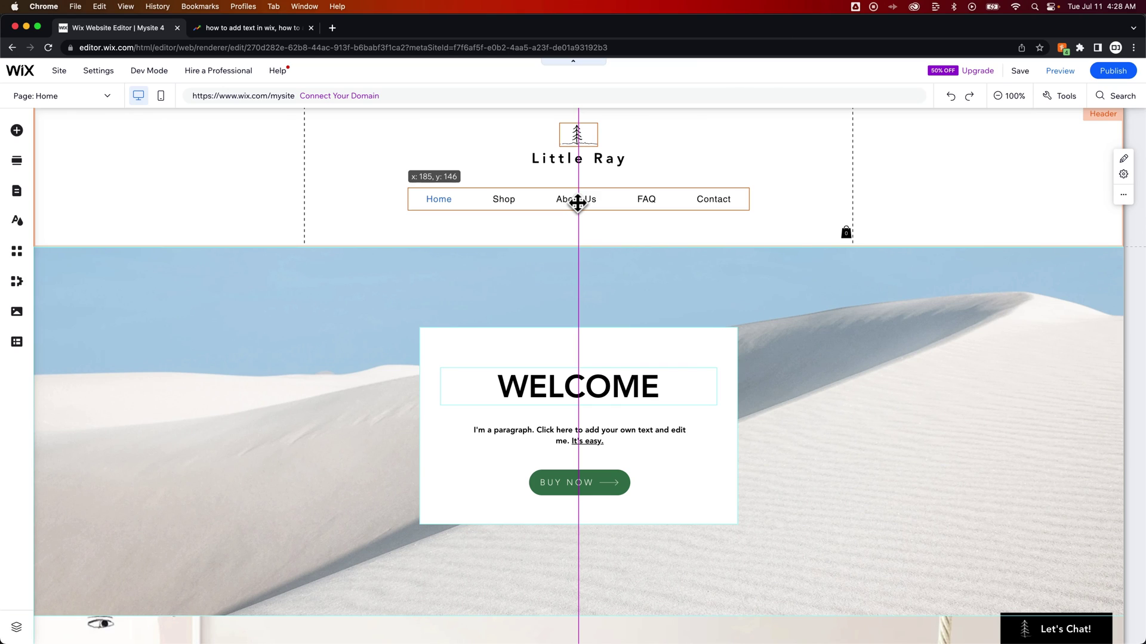
left_click_drag(578, 203, 578, 203)
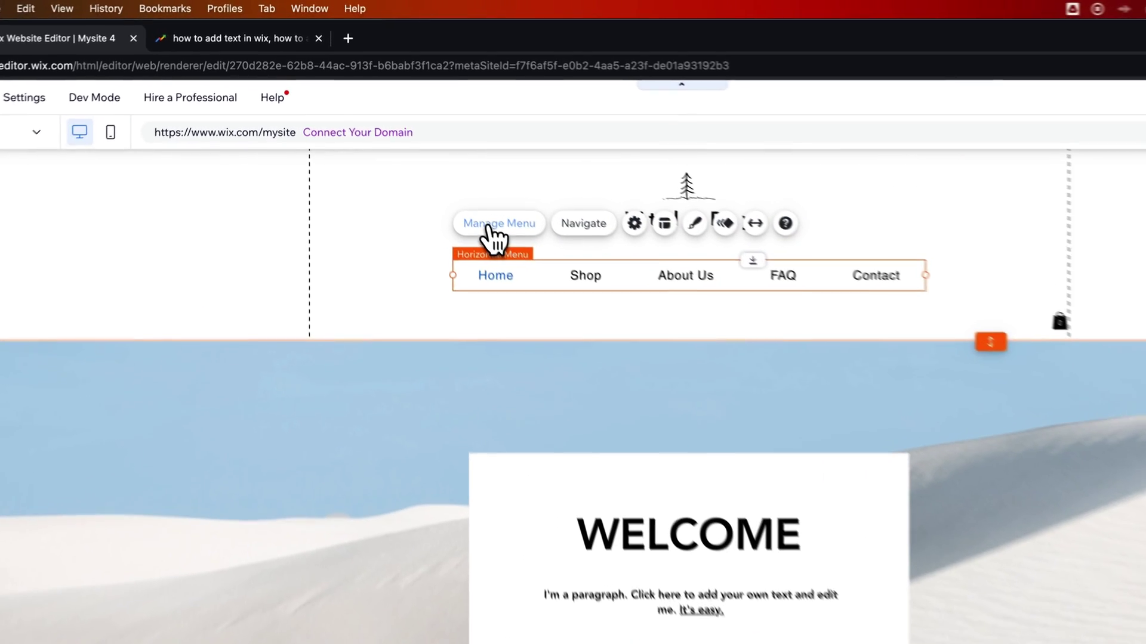
In Manage Menu, move the Contact page out of its nested position to the top level.
left_click(440, 162)
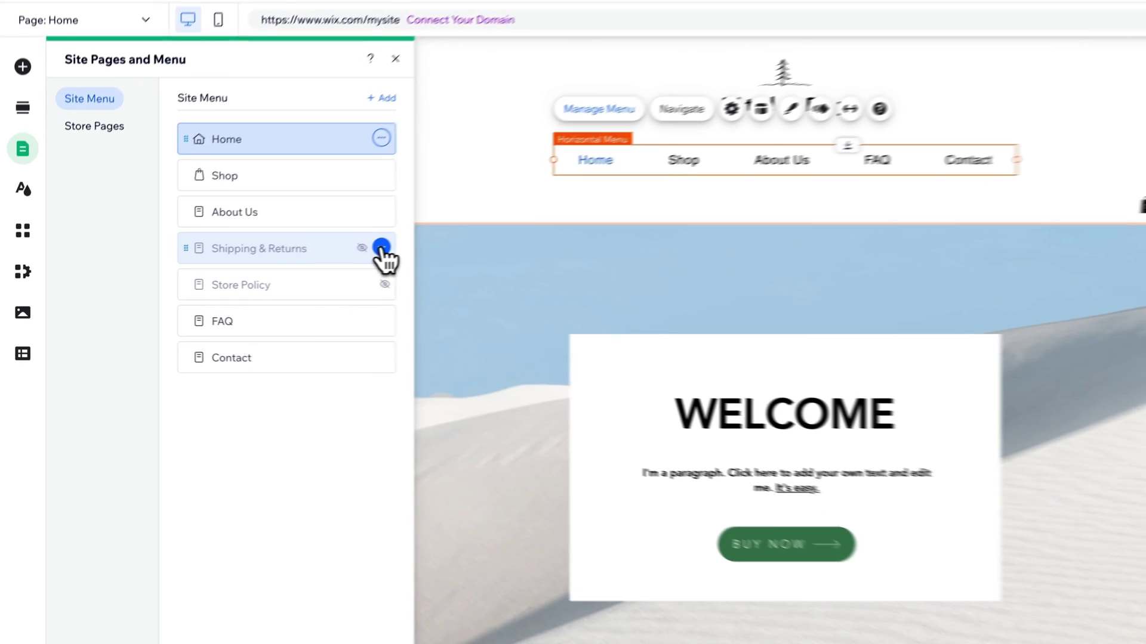
left_click(281, 264)
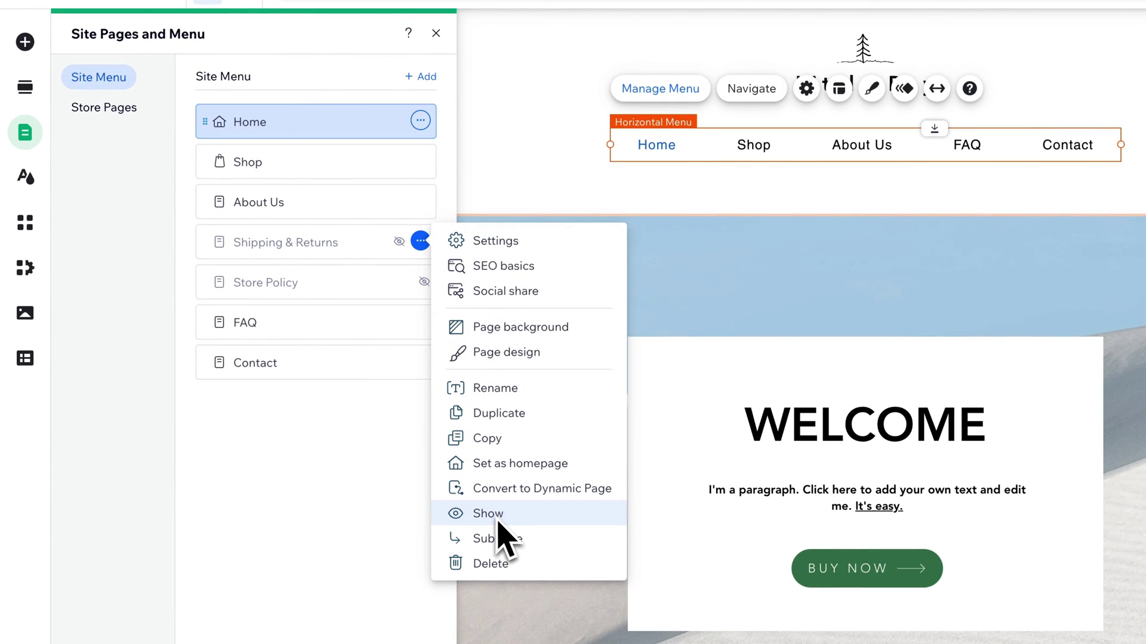
left_click(376, 474)
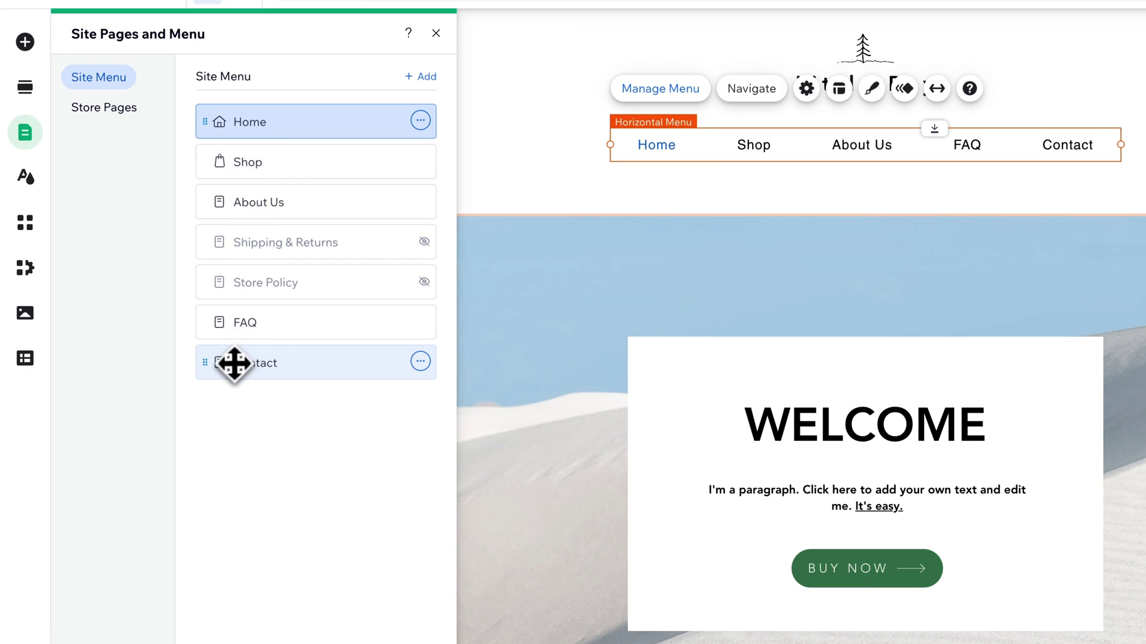
left_click_drag(228, 363, 248, 339)
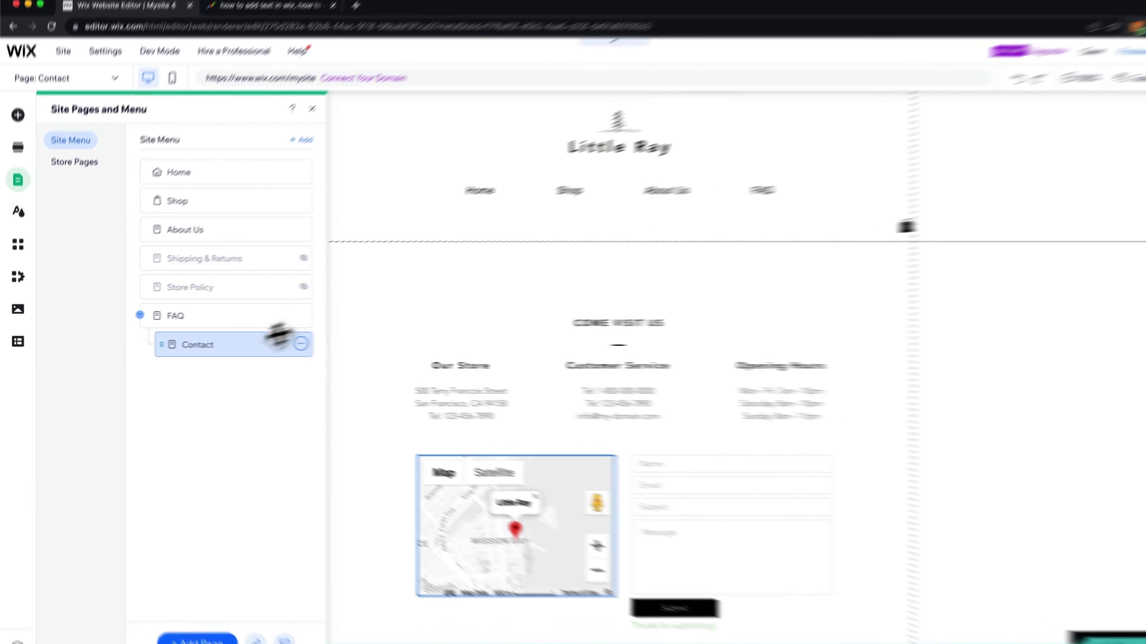
left_click_drag(197, 344, 153, 350)
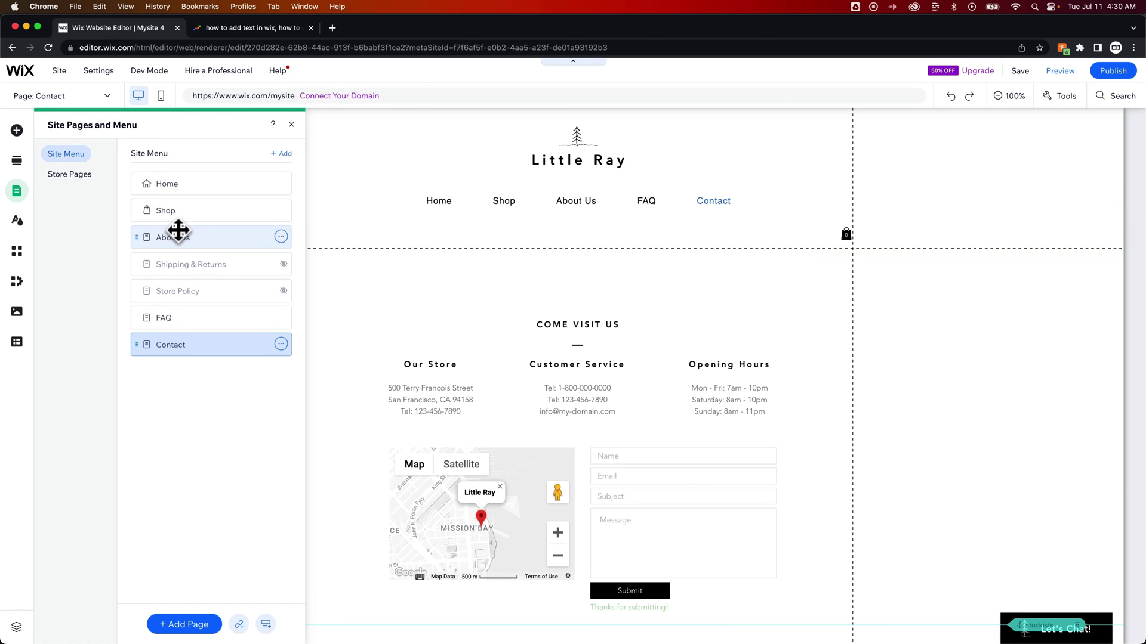
Move About Us below FAQ so the menu reads Home, Shop, FAQ, About Us, Contact.
left_click_drag(179, 236, 173, 321)
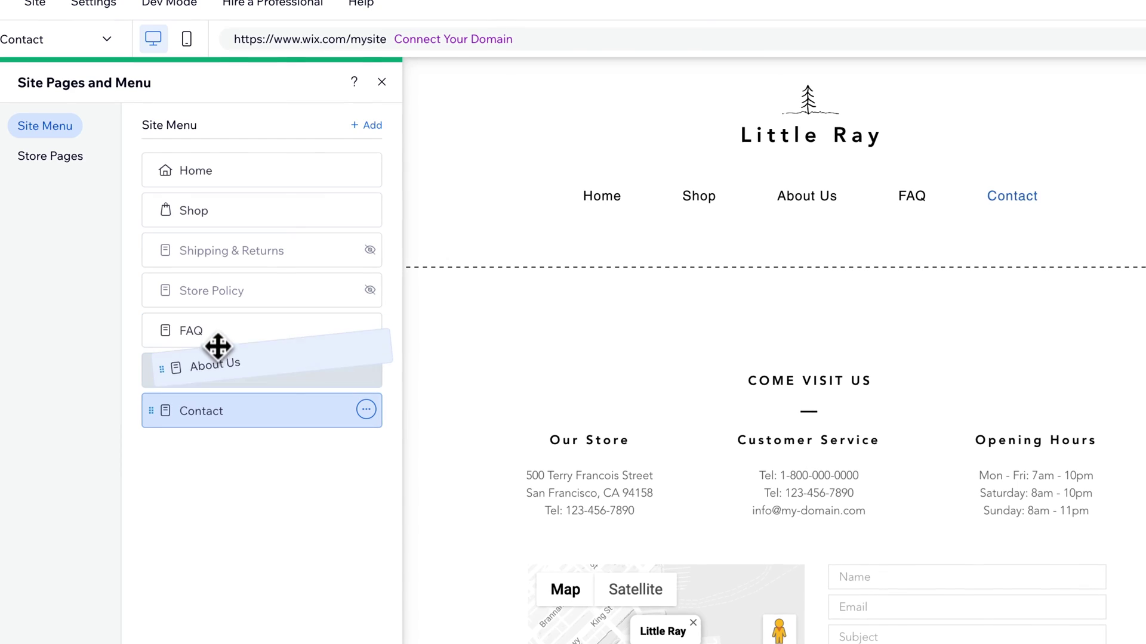
mouse_move(206, 376)
left_mouse_down()
mouse_move(185, 366)
mouse_move(213, 208)
mouse_move(179, 389)
mouse_move(186, 373)
left_mouse_up()
left_click(187, 372)
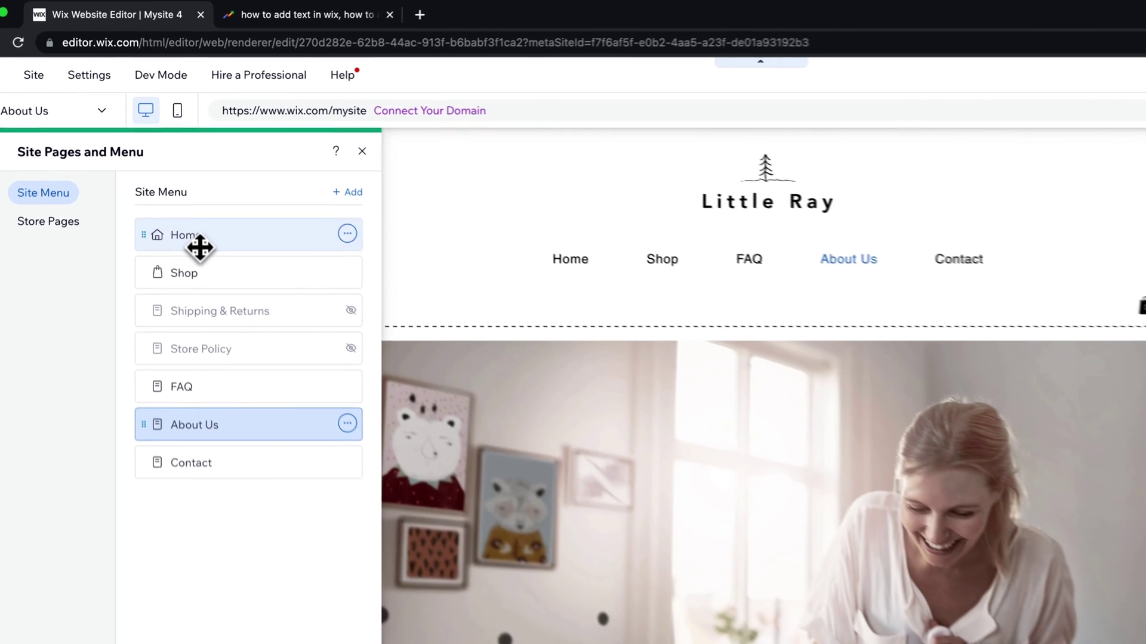
left_click(206, 183)
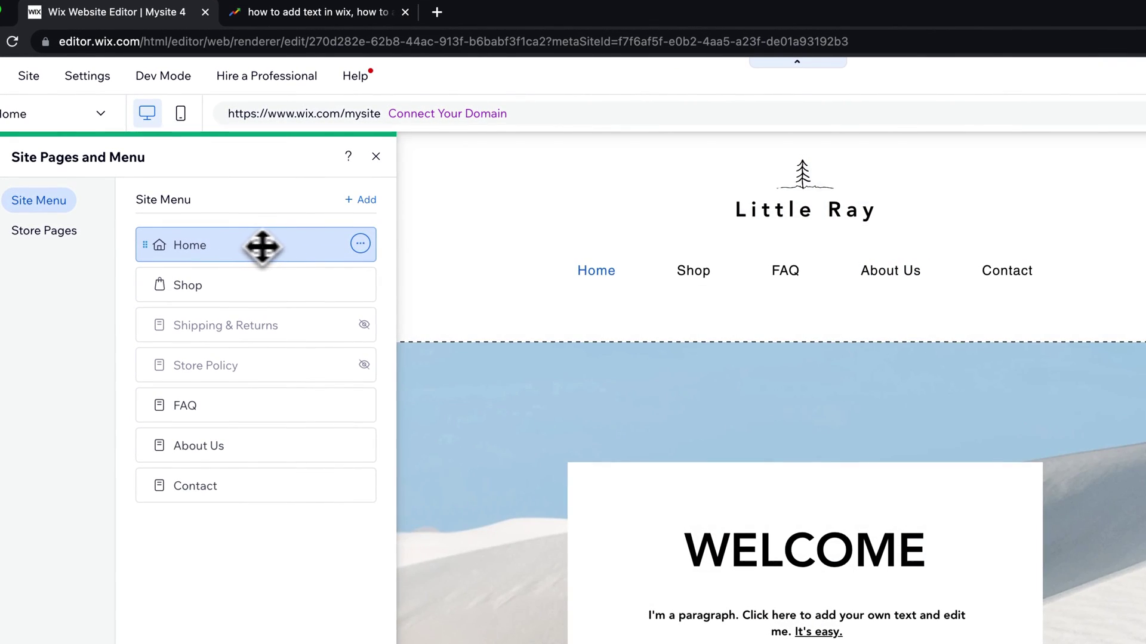
Select the horizontal menu, check its pages list, and bring up its gear Settings panel.
left_click(710, 293)
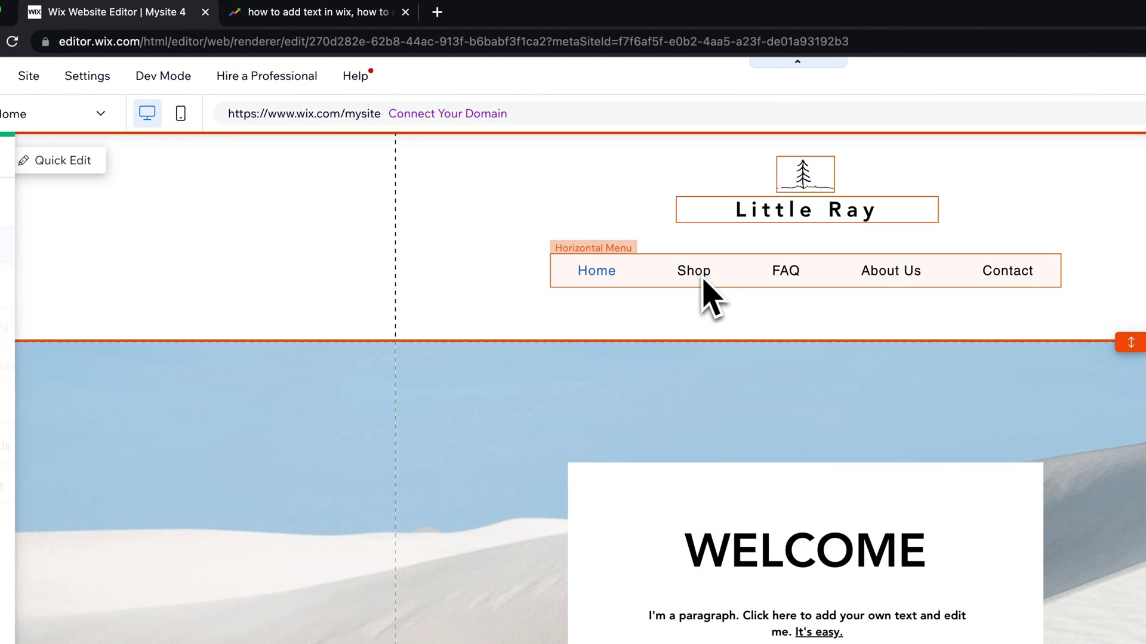
left_click(653, 284)
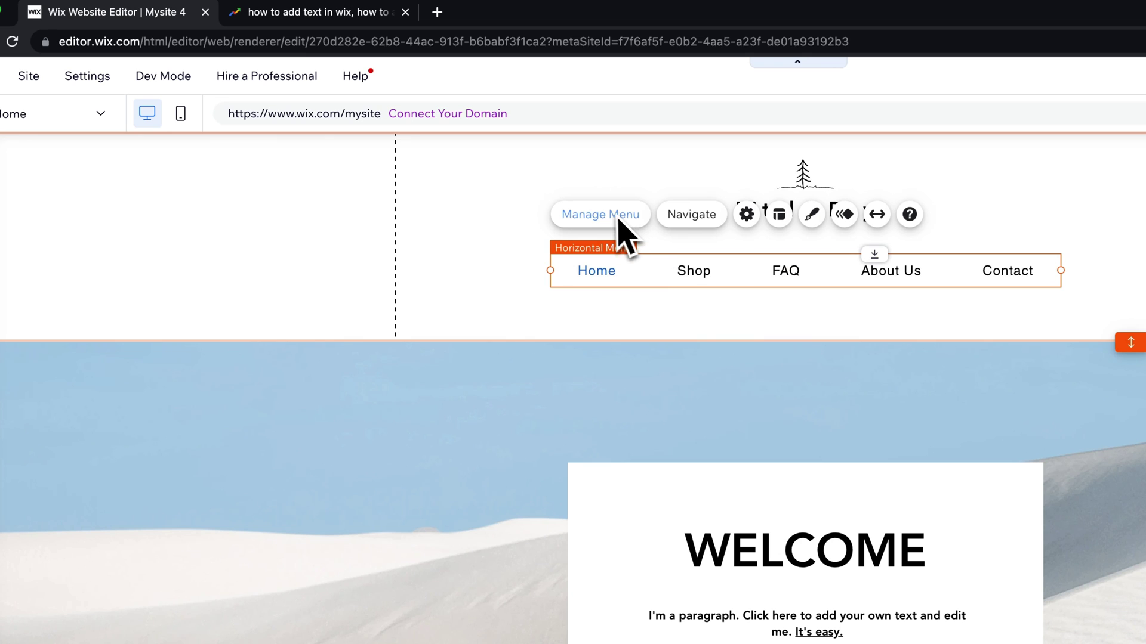
left_click(704, 219)
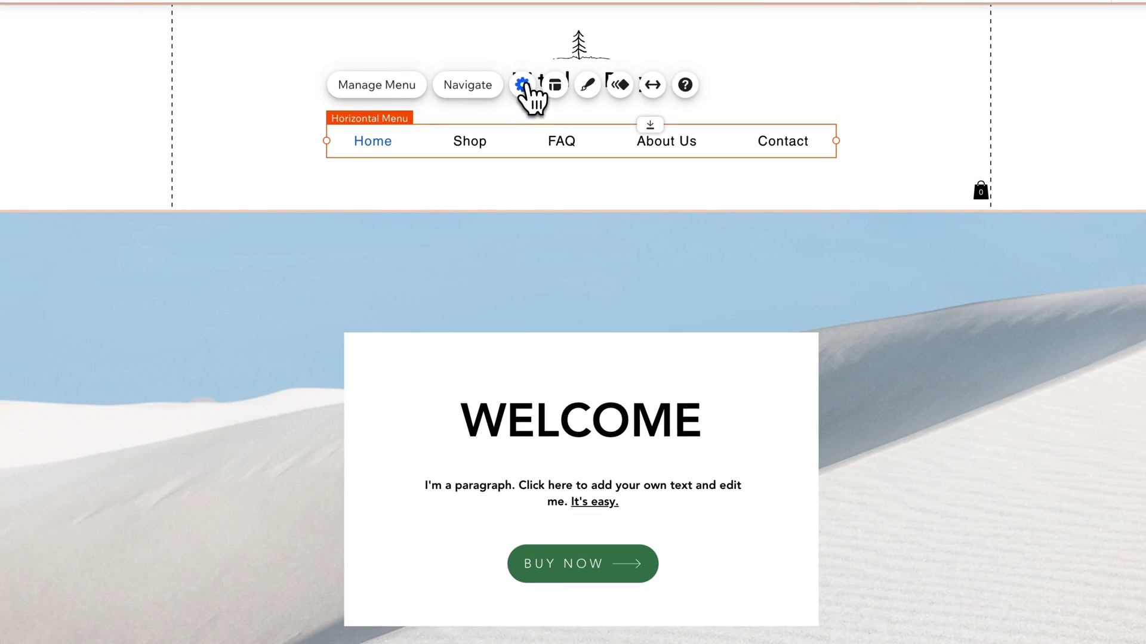
left_click(538, 162)
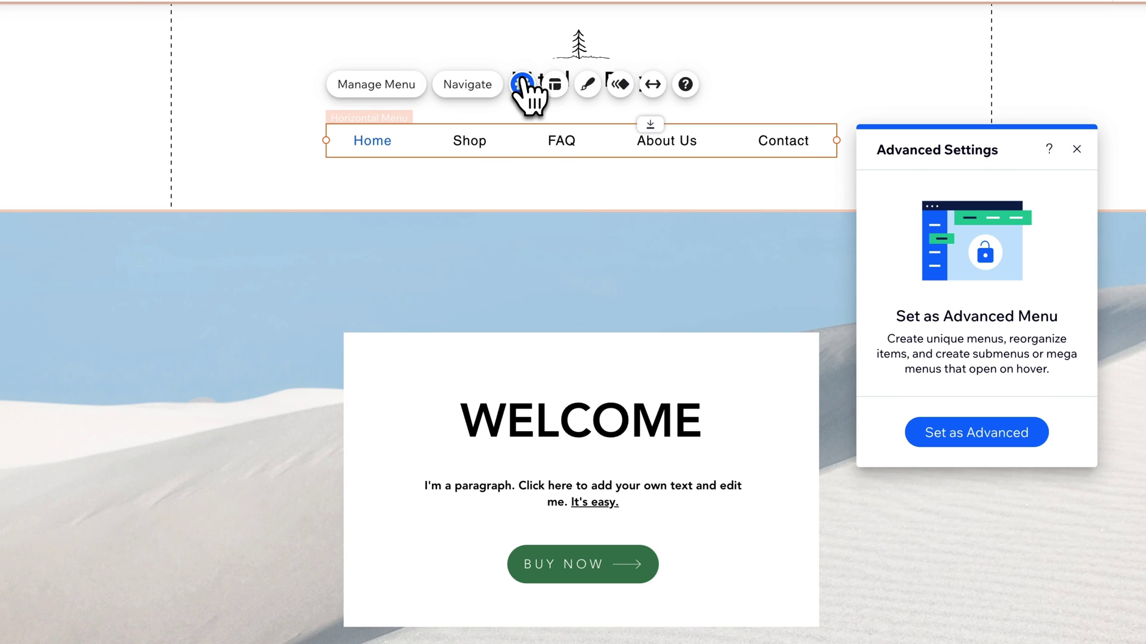
Try scrolling overflow on a narrowed menu, then widen it and restore item wrapping.
left_click(556, 85)
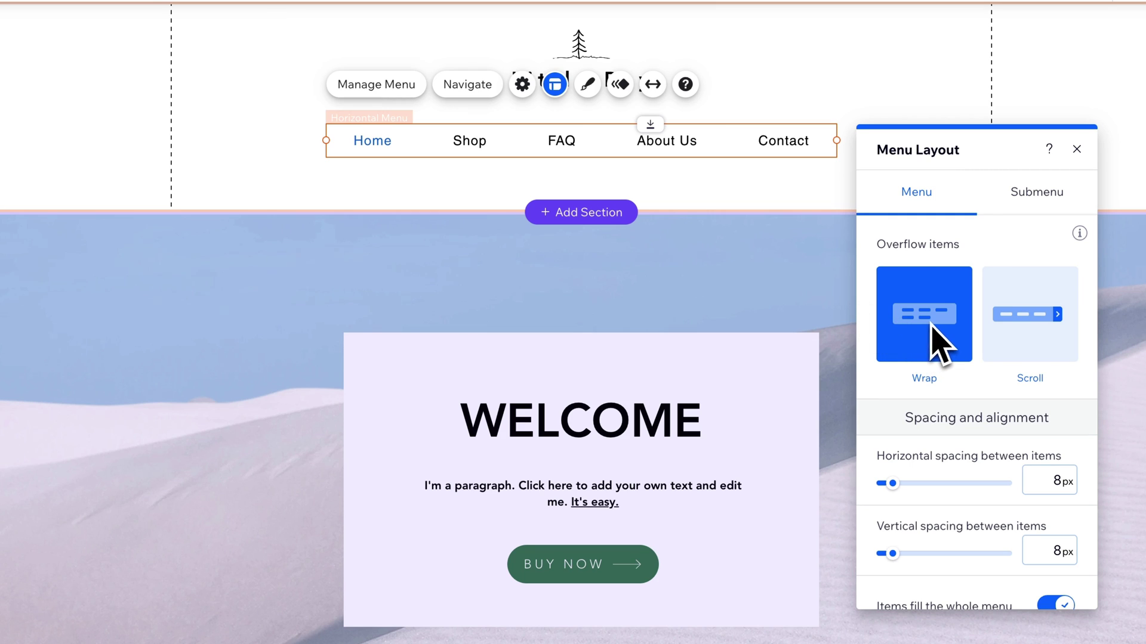
left_click(1051, 352)
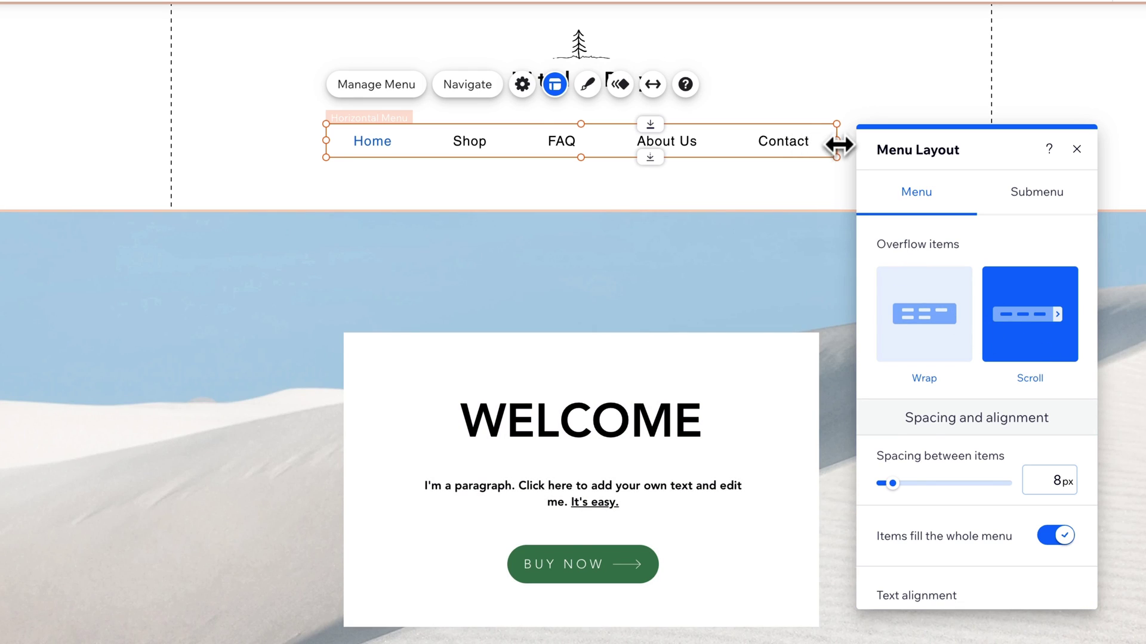
left_click_drag(835, 142, 745, 142)
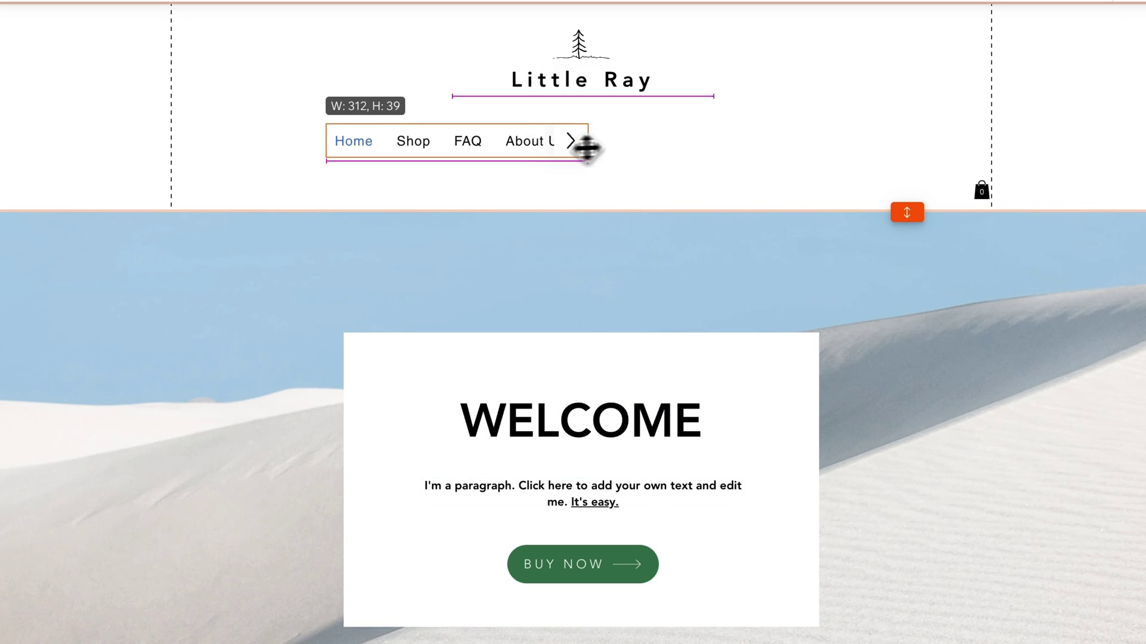
left_click_drag(587, 148, 490, 153)
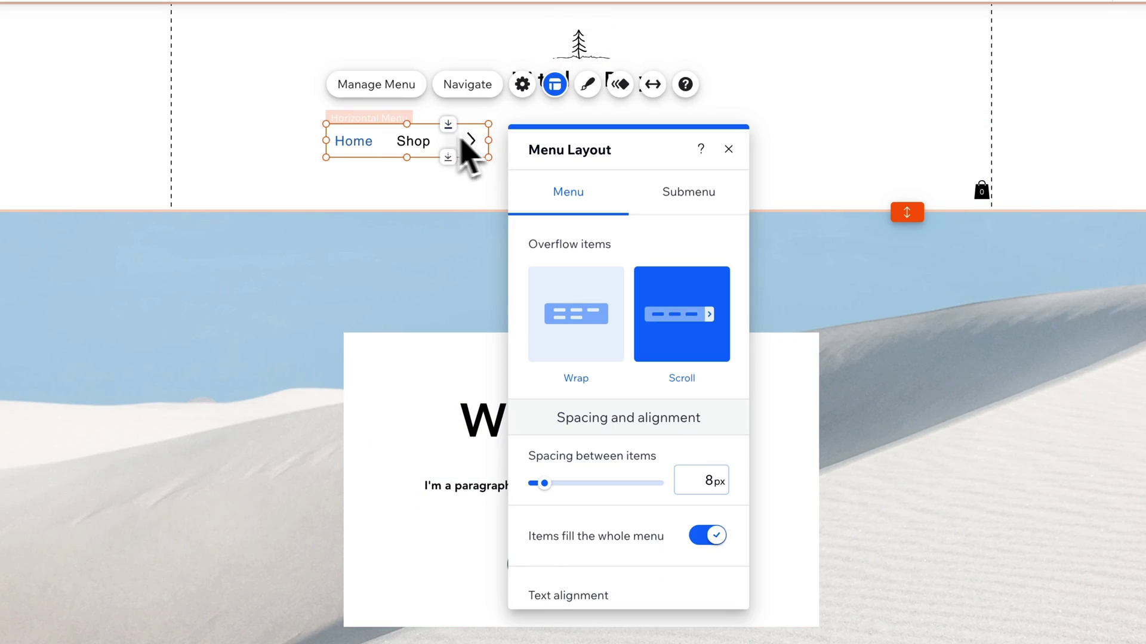
left_click_drag(488, 140, 789, 140)
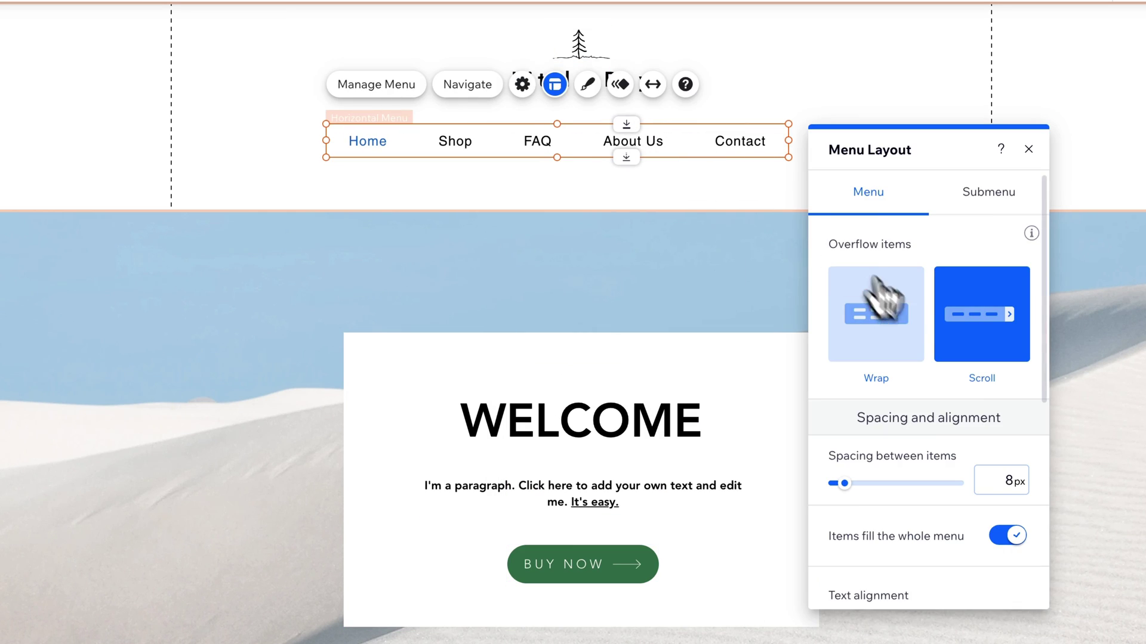
left_click(891, 319)
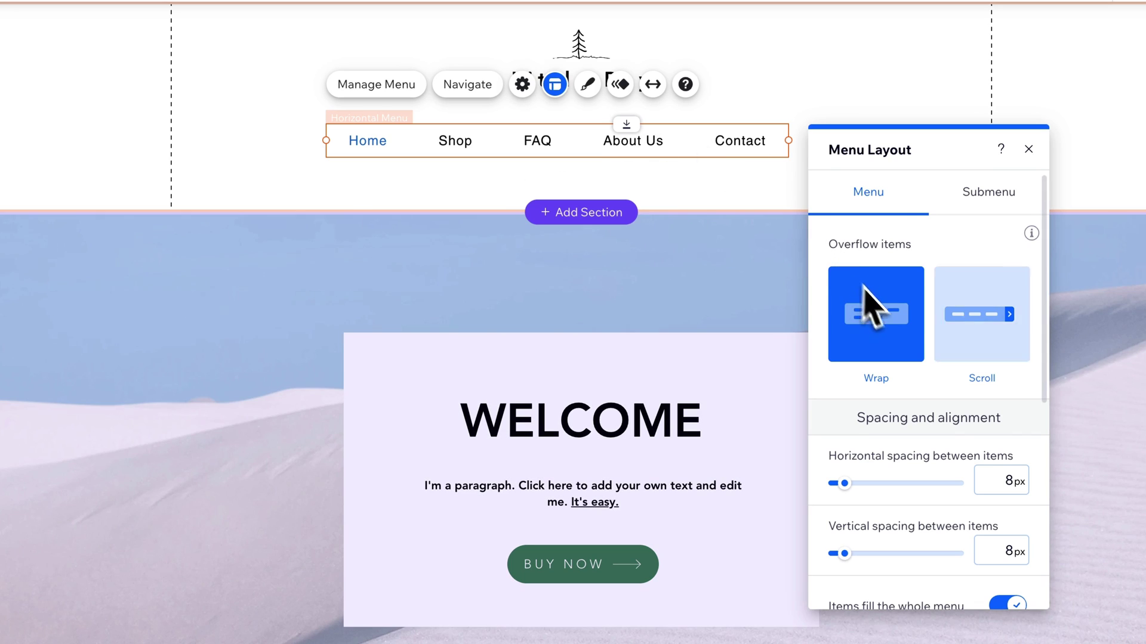
Increase item spacing to 20 px, stop items filling the menu, and align them right.
mouse_move(844, 483)
left_mouse_down()
mouse_move(887, 483)
mouse_move(839, 483)
left_mouse_up()
scroll(873, 520, "down", 1)
scroll(865, 517, "down", 1)
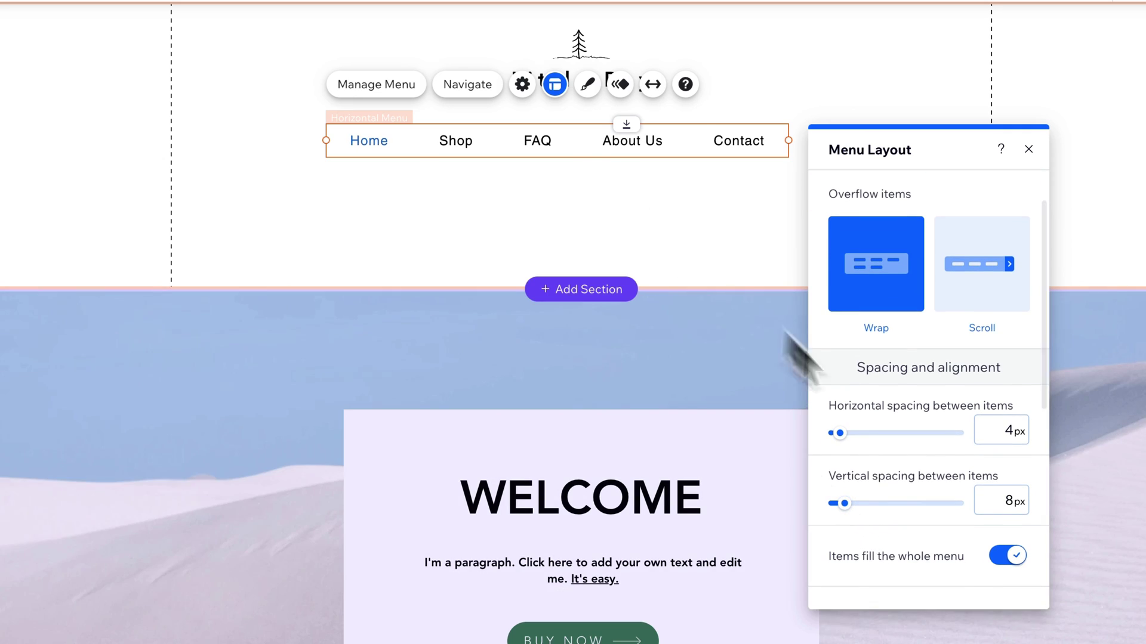
scroll(925, 439, "down", 4)
scroll(925, 513, "down", 3)
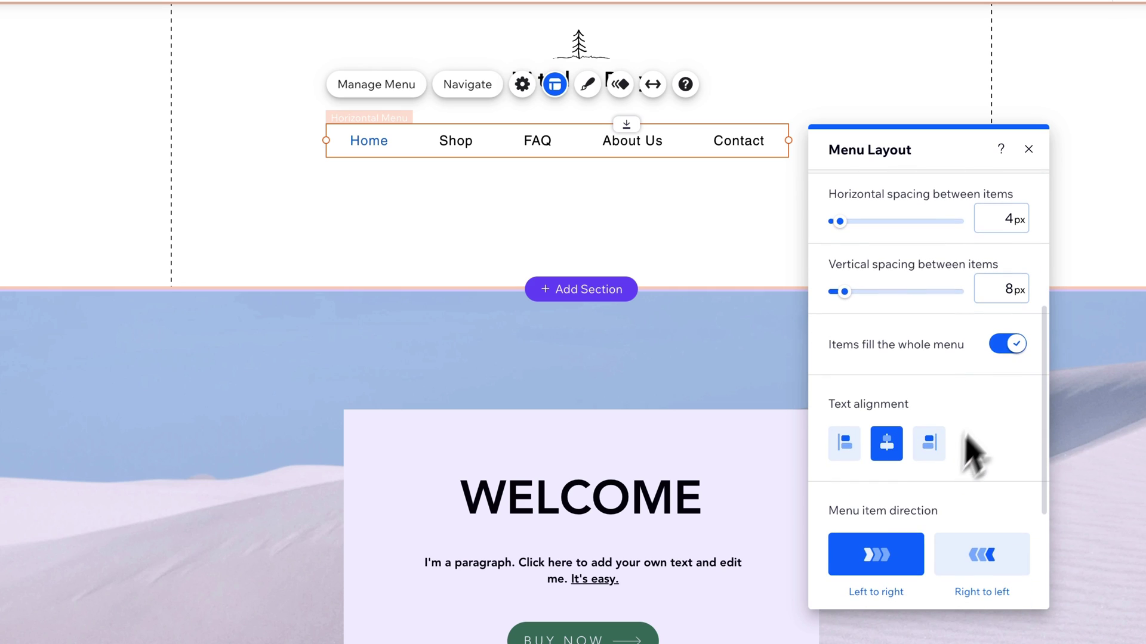
left_click(1010, 350)
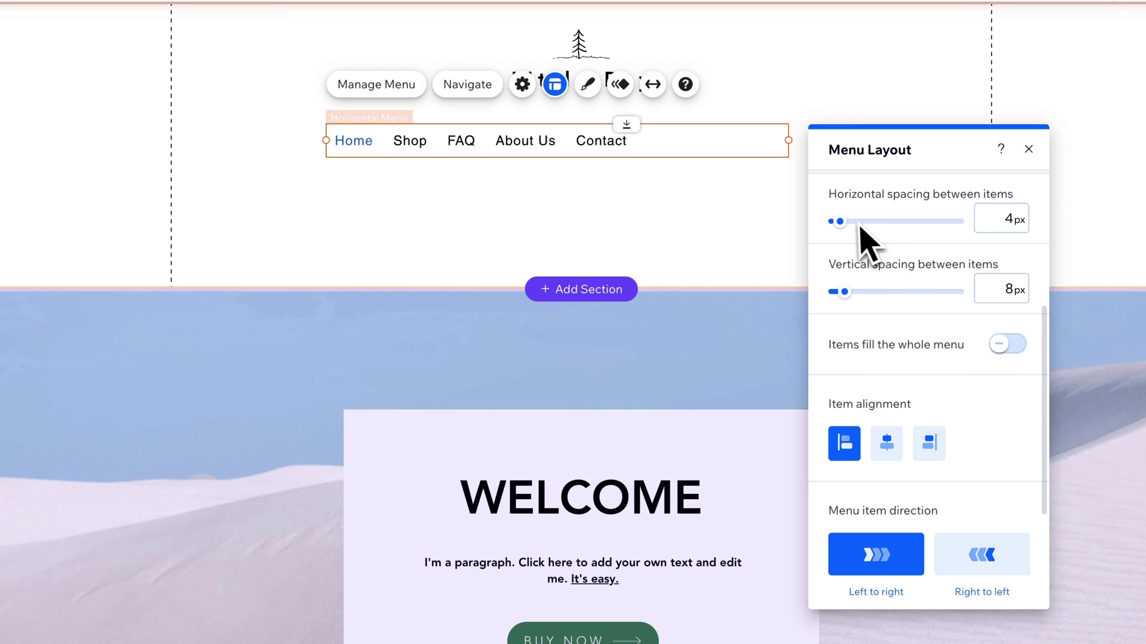
left_click(928, 447)
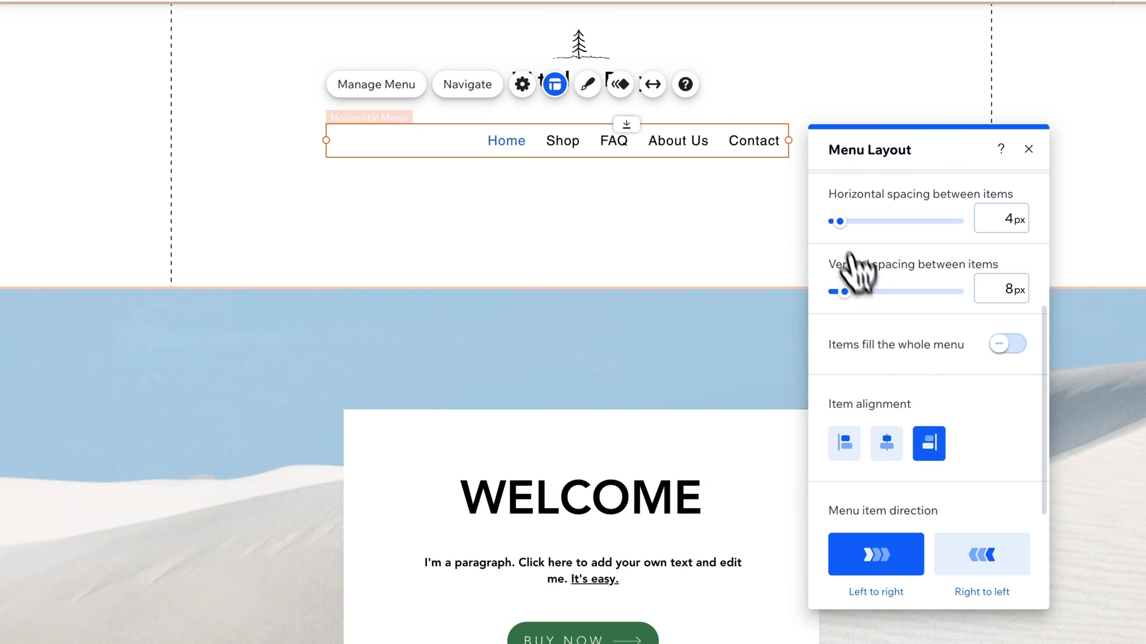
Set item spacing to 8 px, make items fill the whole menu, and narrow and reposition it.
left_click_drag(839, 222, 858, 222)
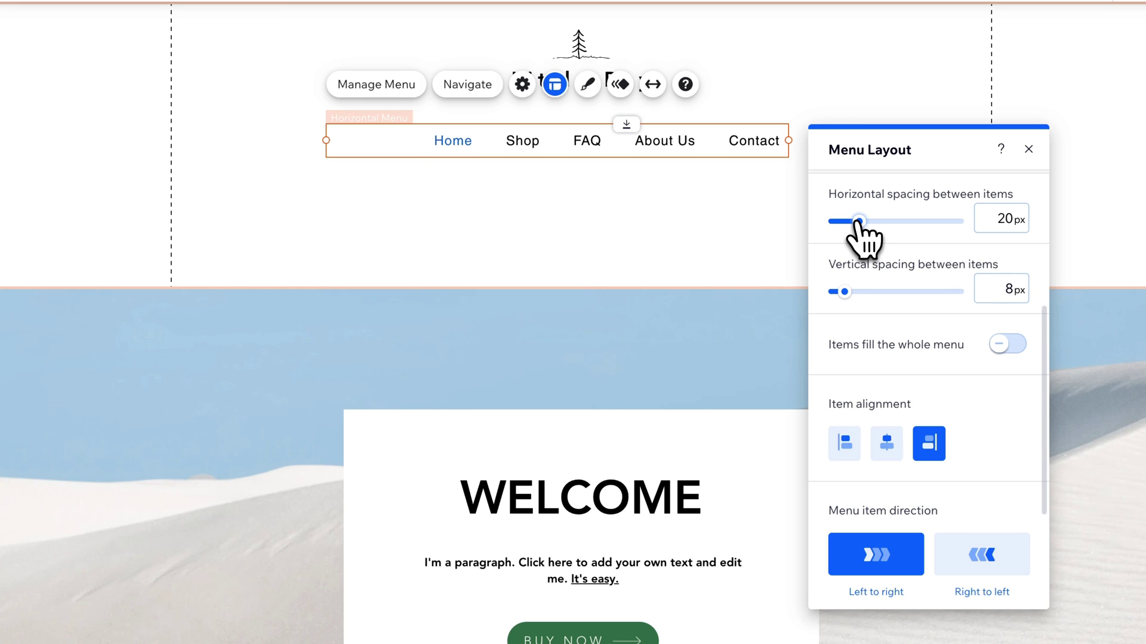
left_click_drag(859, 222, 844, 222)
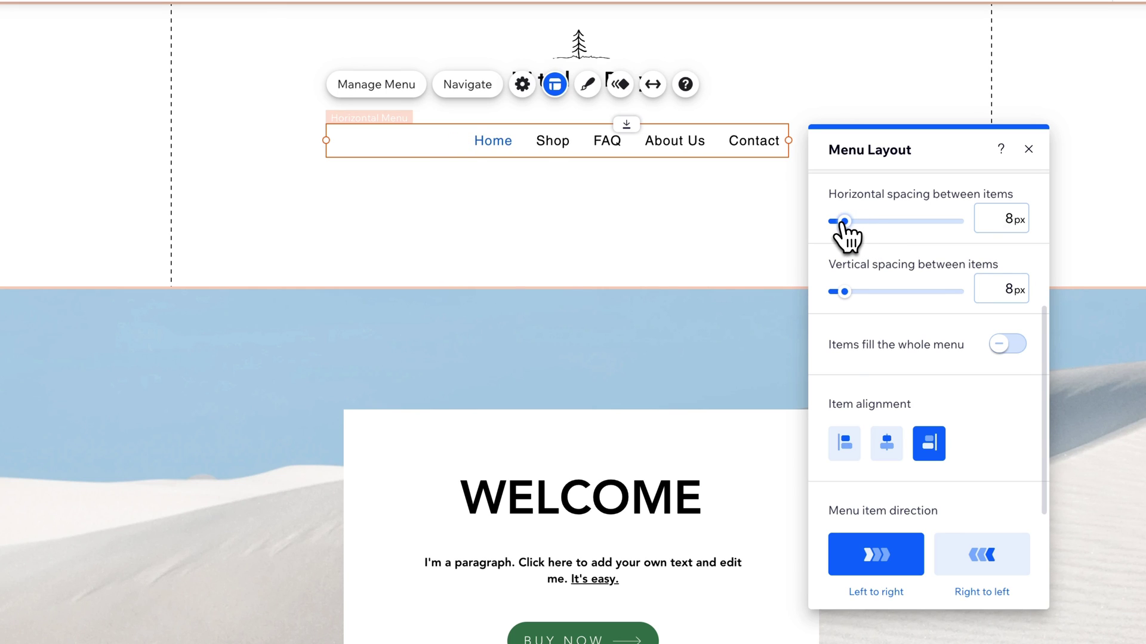
left_click(1009, 351)
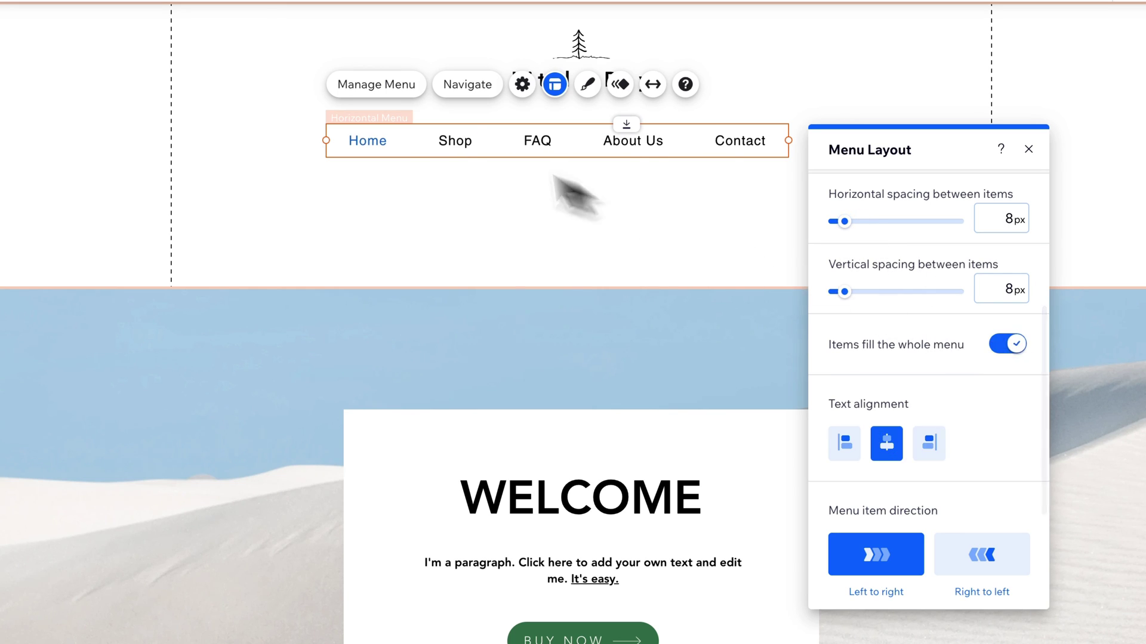
left_click_drag(325, 140, 358, 141)
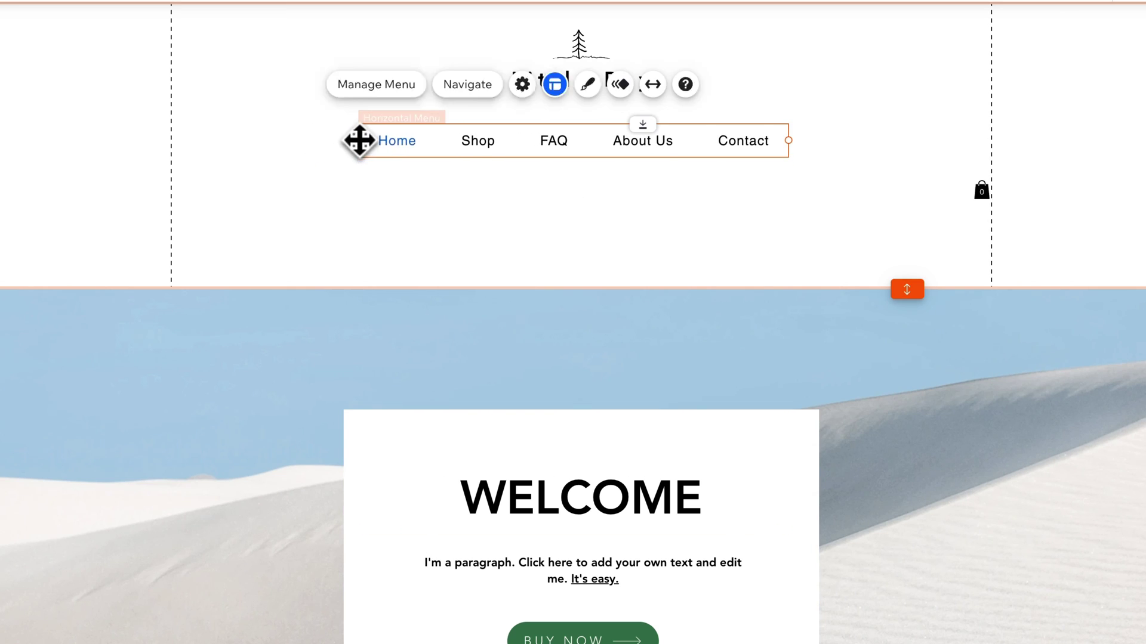
left_click_drag(619, 142, 632, 141)
scroll(931, 471, "down", 3)
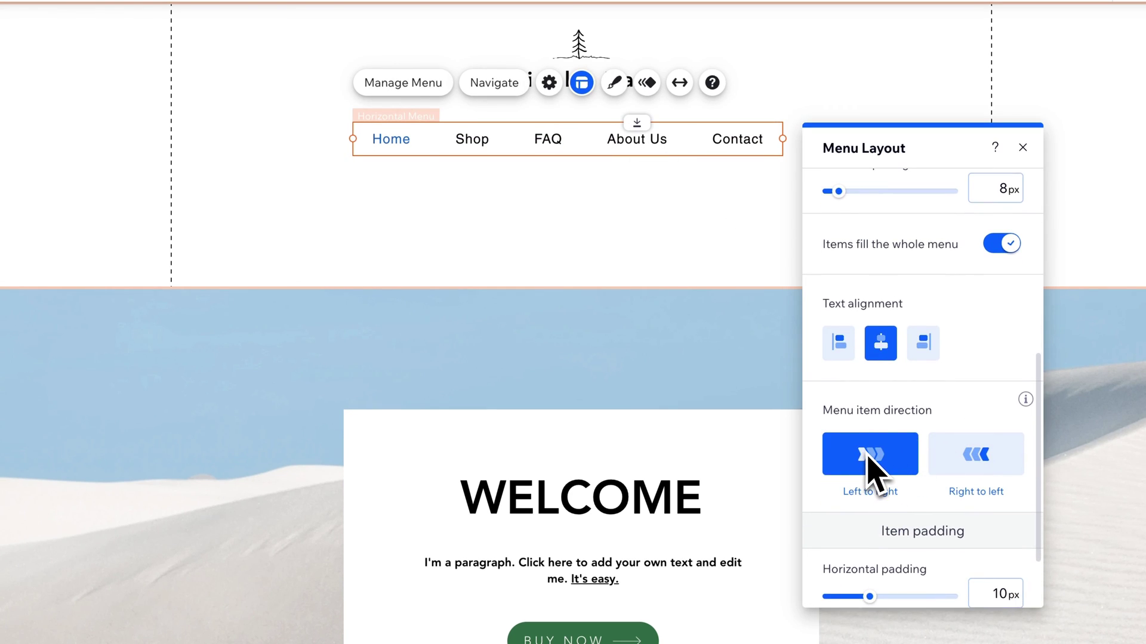
Keep left-to-right item order, set horizontal padding to 16 px, and switch to the Submenu settings.
left_click(977, 458)
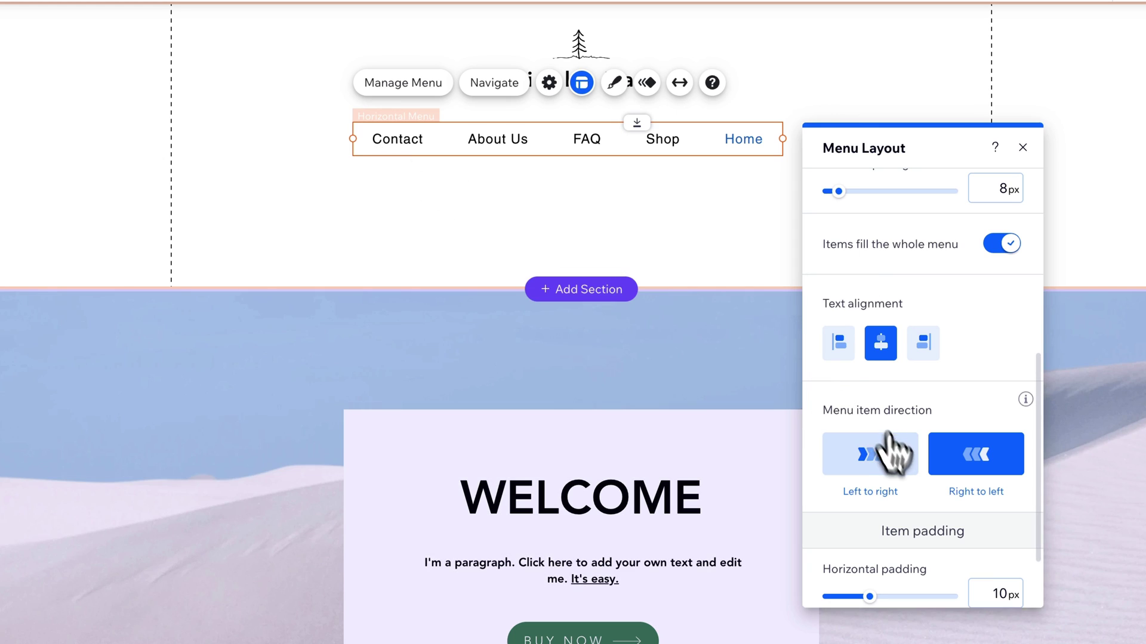
left_click(889, 462)
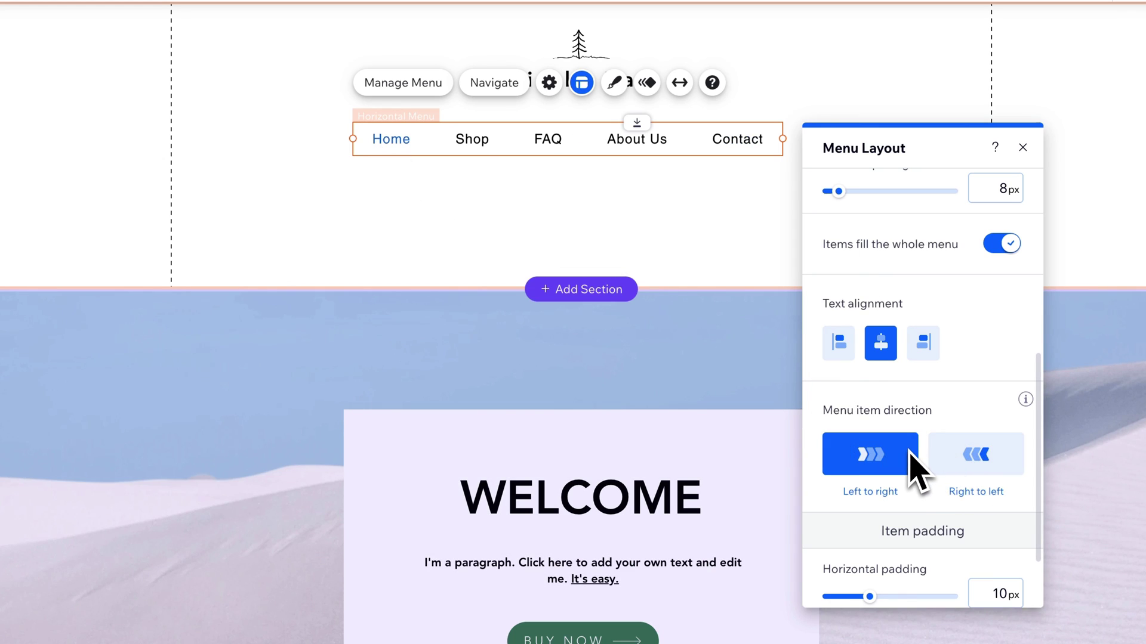
scroll(961, 388, "down", 3)
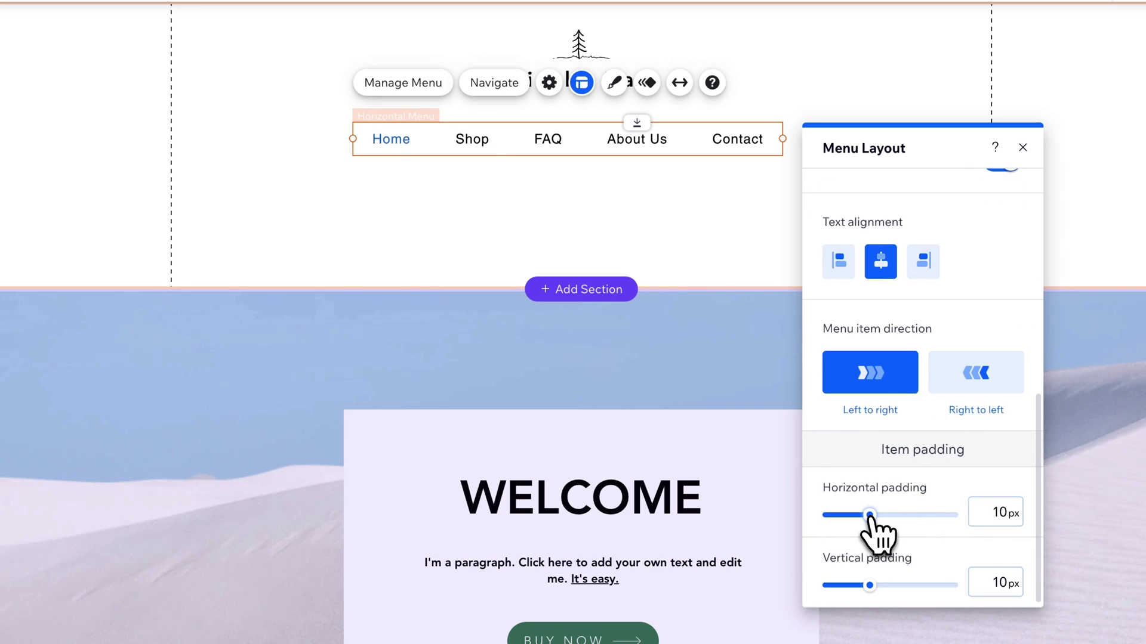
mouse_move(877, 530)
left_mouse_down()
mouse_move(901, 532)
mouse_move(866, 535)
left_mouse_up()
scroll(931, 472, "up", 5)
left_click(983, 192)
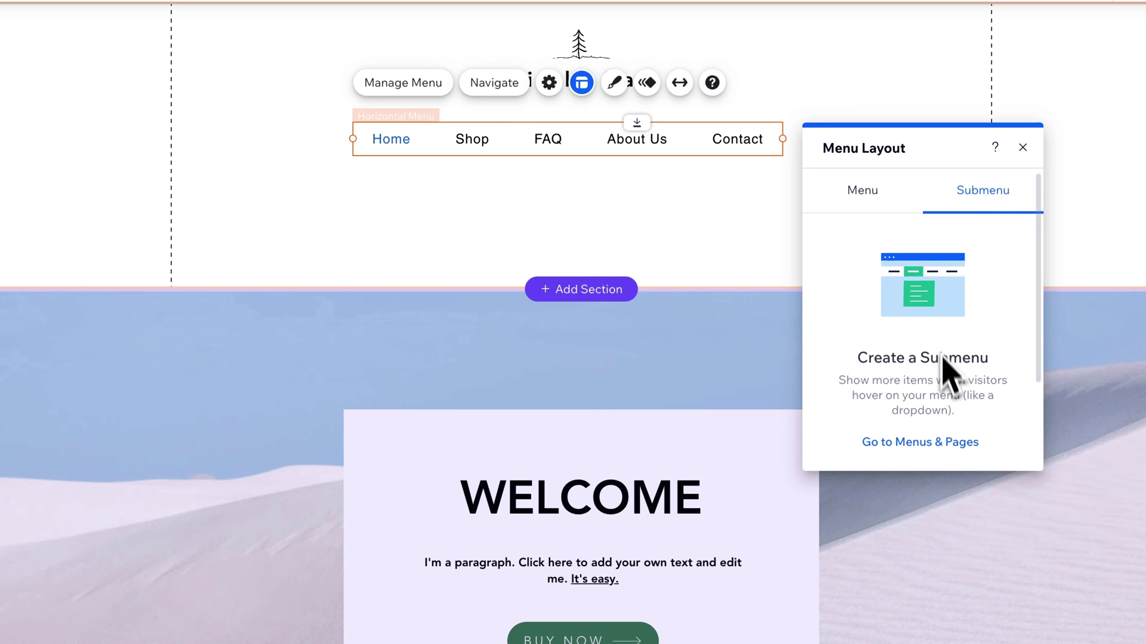
In Menus & Pages, nest the Contact page under About Us as a subpage.
left_click(926, 443)
left_click_drag(133, 339, 179, 338)
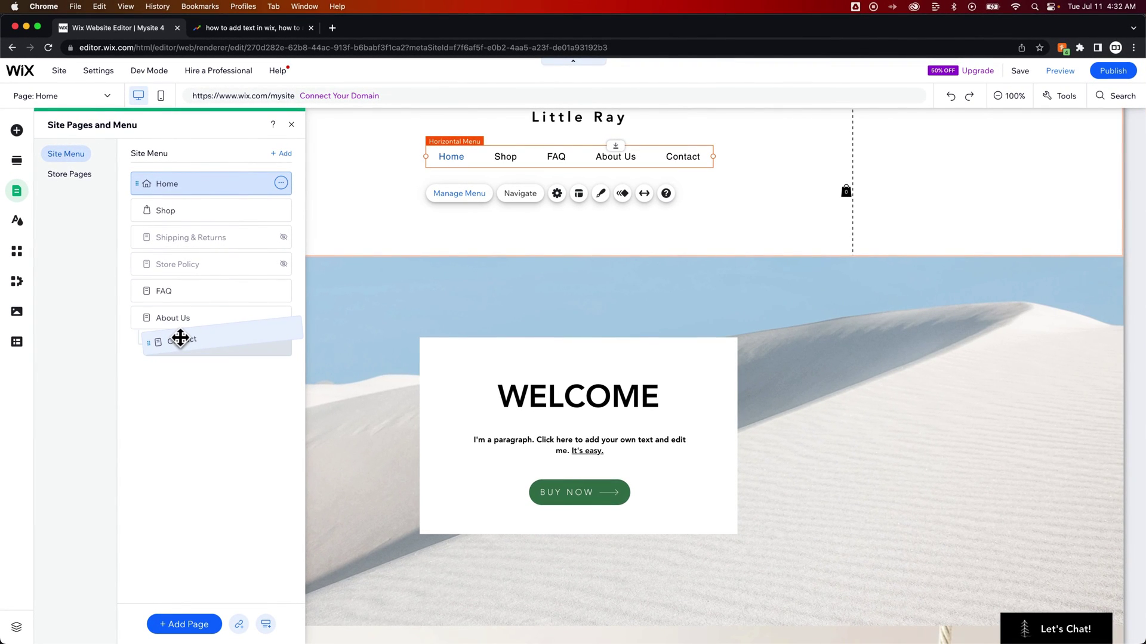
left_click(225, 341)
left_click(605, 203)
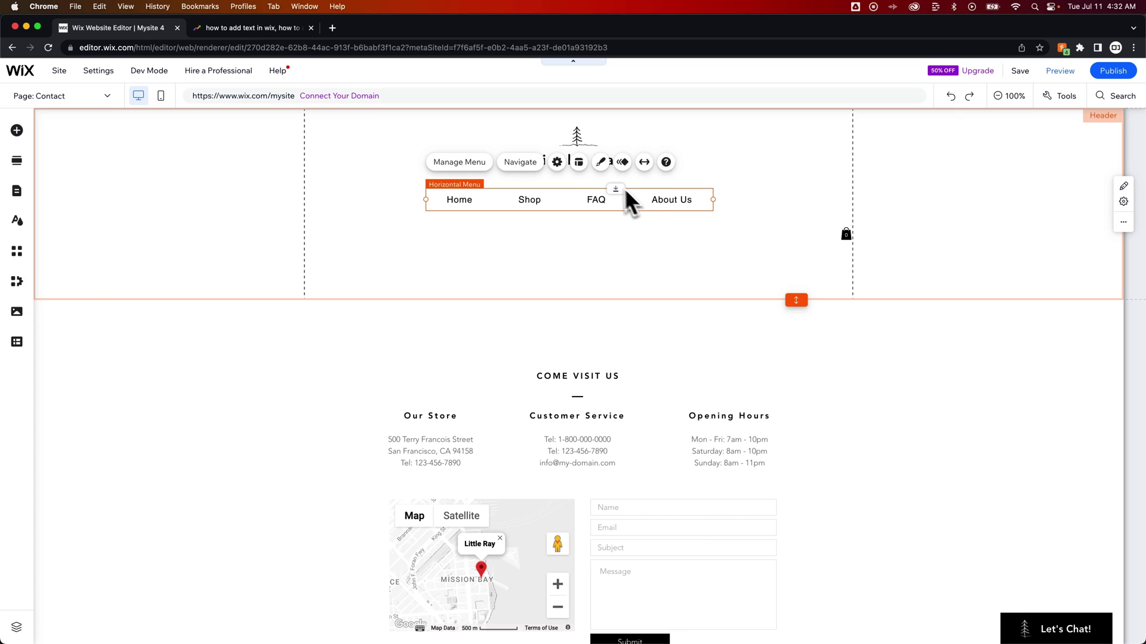
Set the submenu to Flyout with left submenu alignment and centred item text.
left_click(579, 162)
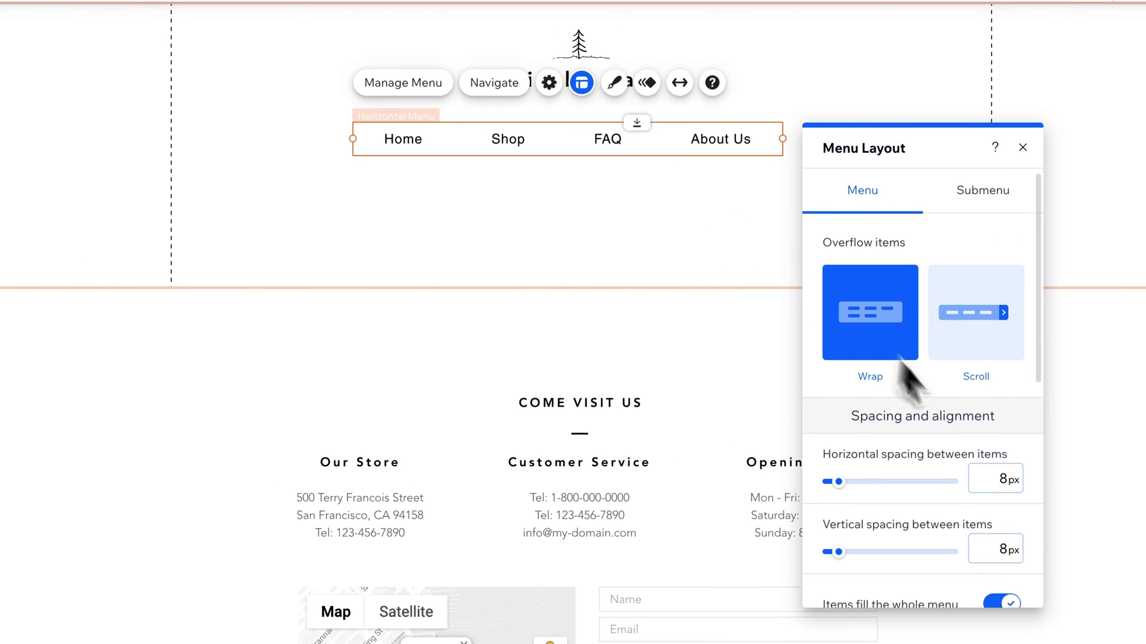
left_click(973, 190)
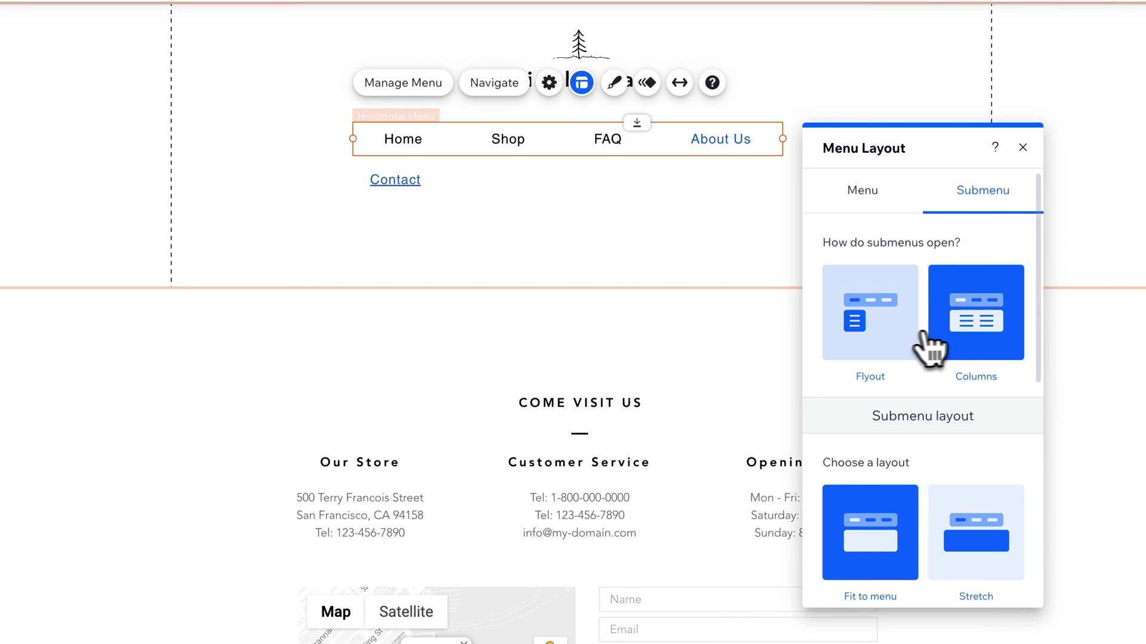
left_click(898, 350)
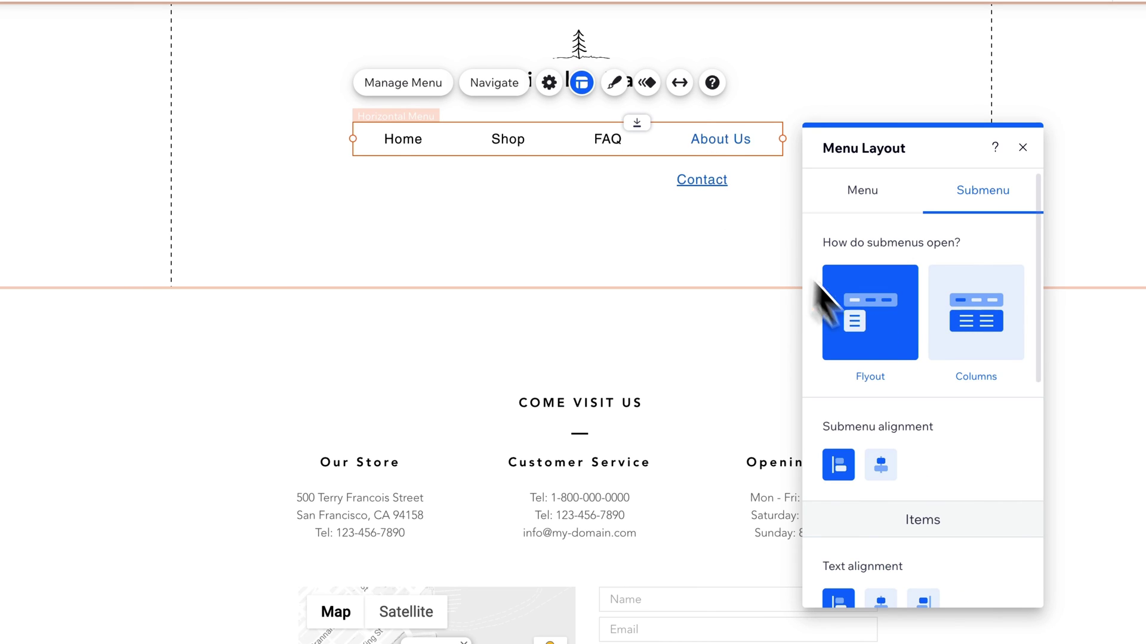
left_click(880, 468)
left_click(848, 466)
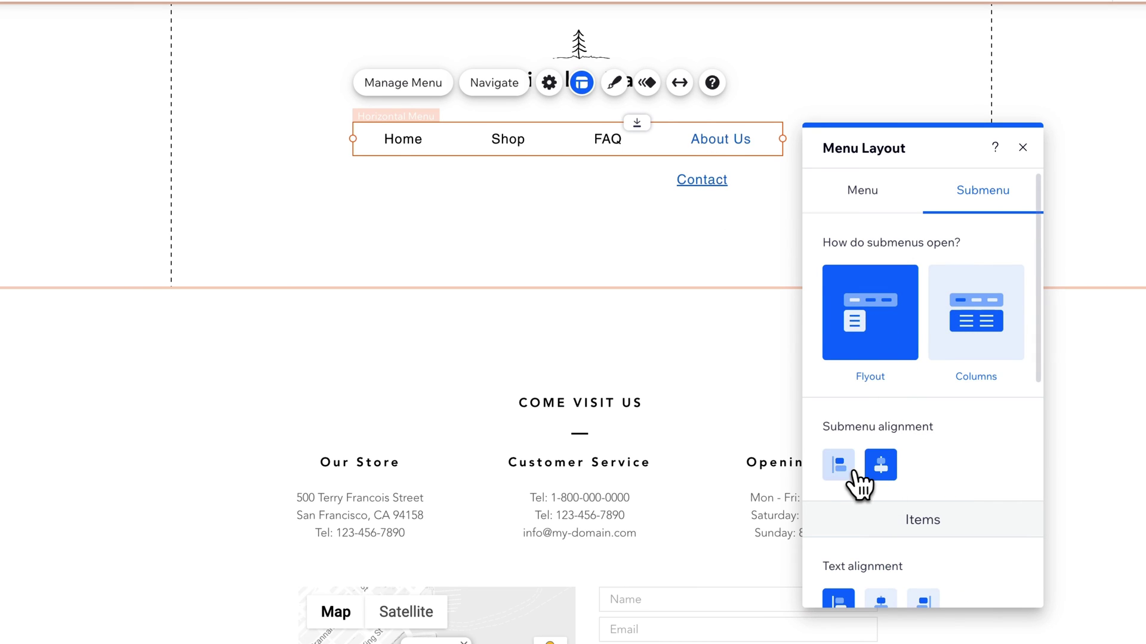
left_click(882, 468)
left_click(839, 466)
scroll(959, 451, "down", 4)
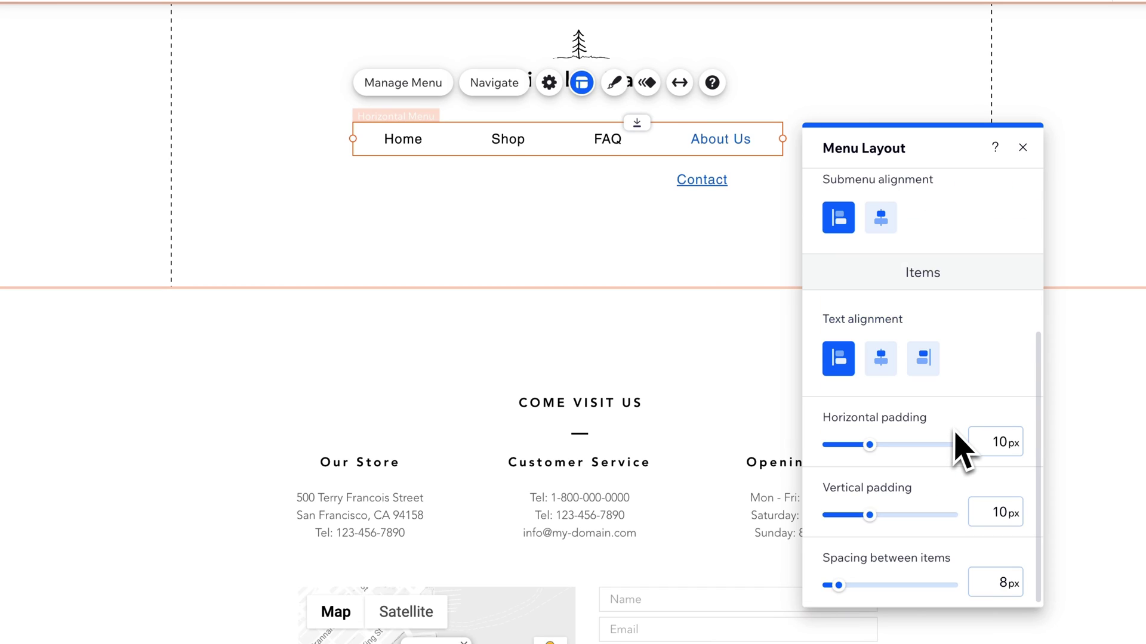
left_click(881, 360)
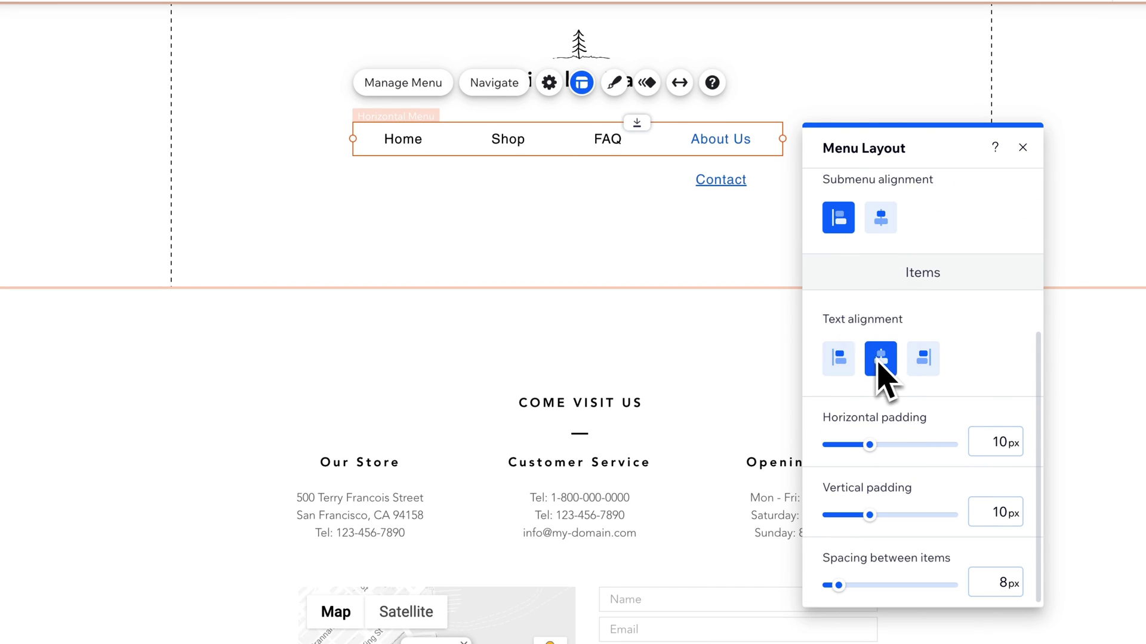
left_click(837, 358)
left_click(882, 361)
scroll(955, 442, "up", 5)
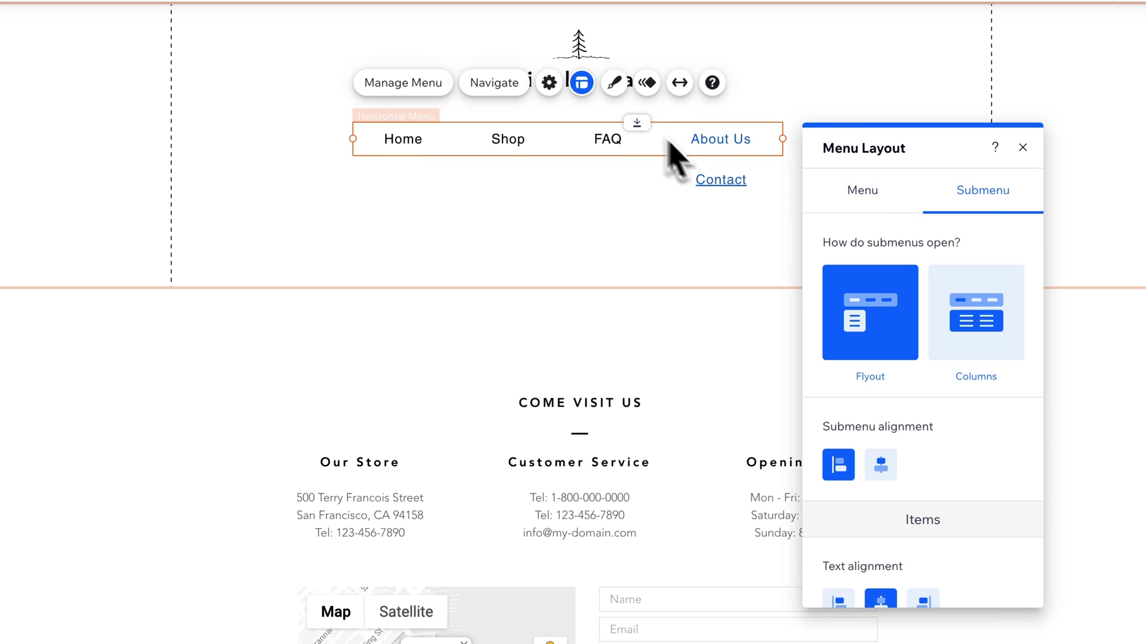
Bring up the Menu Design presets and scroll through the available styles.
left_click(620, 86)
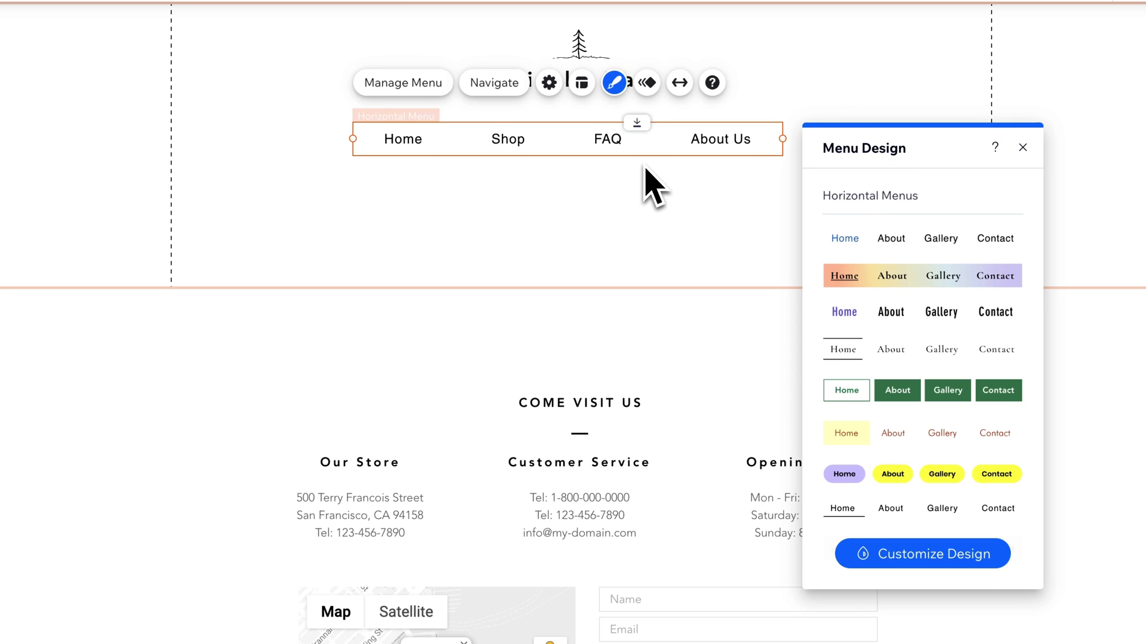
scroll(930, 370, "down", 3)
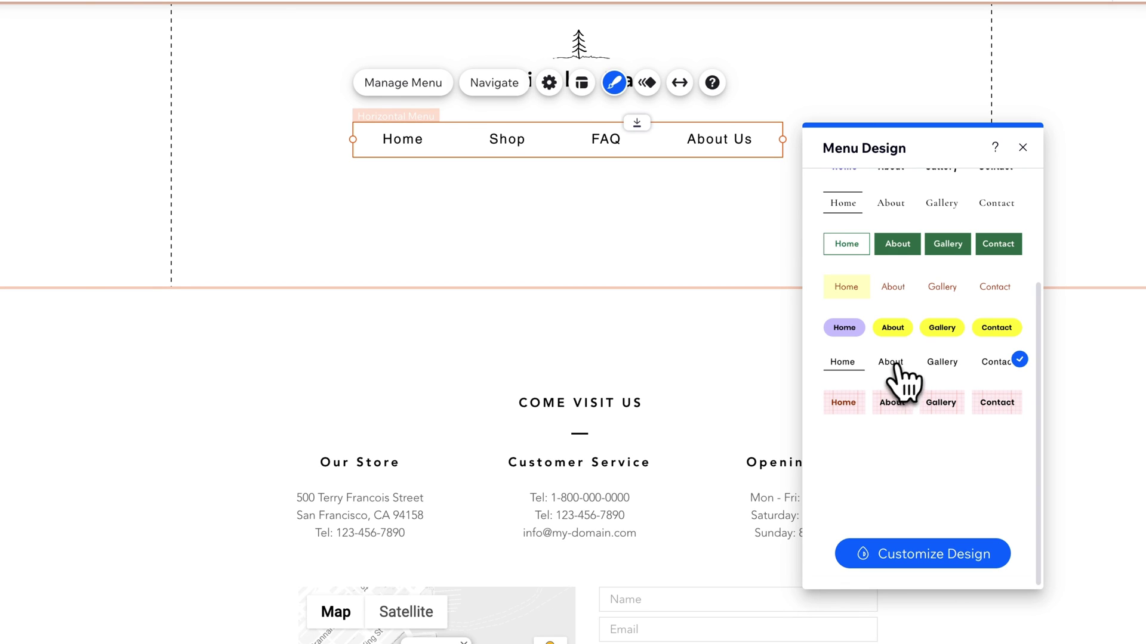
In Customize Design, keep the menu container selected, check its padding, and show Background fills.
left_click(934, 555)
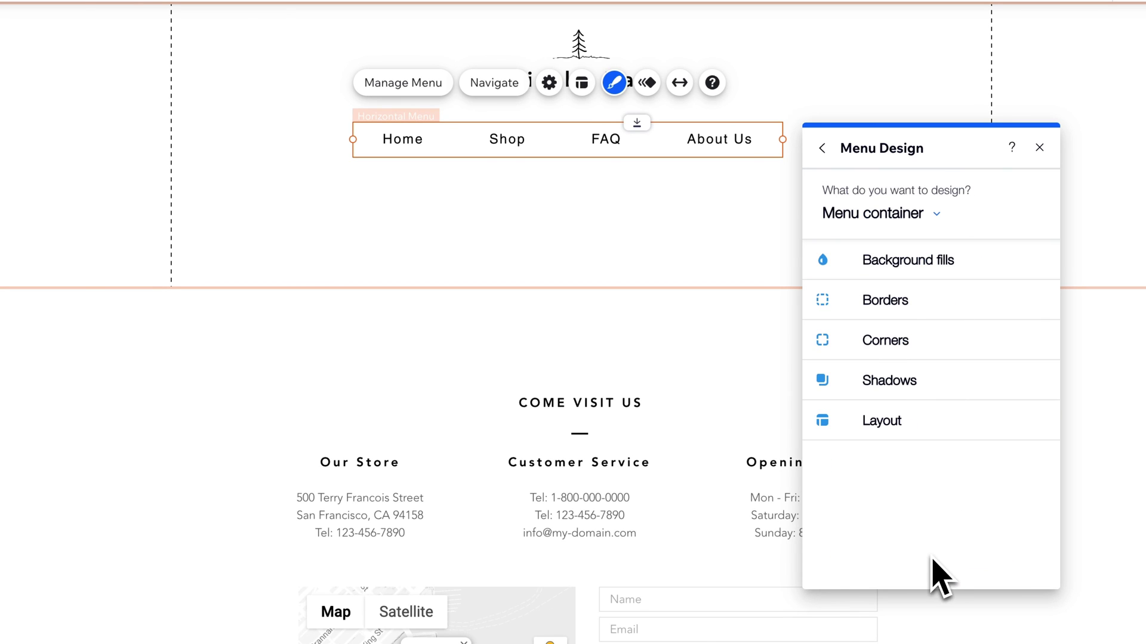
left_click(935, 216)
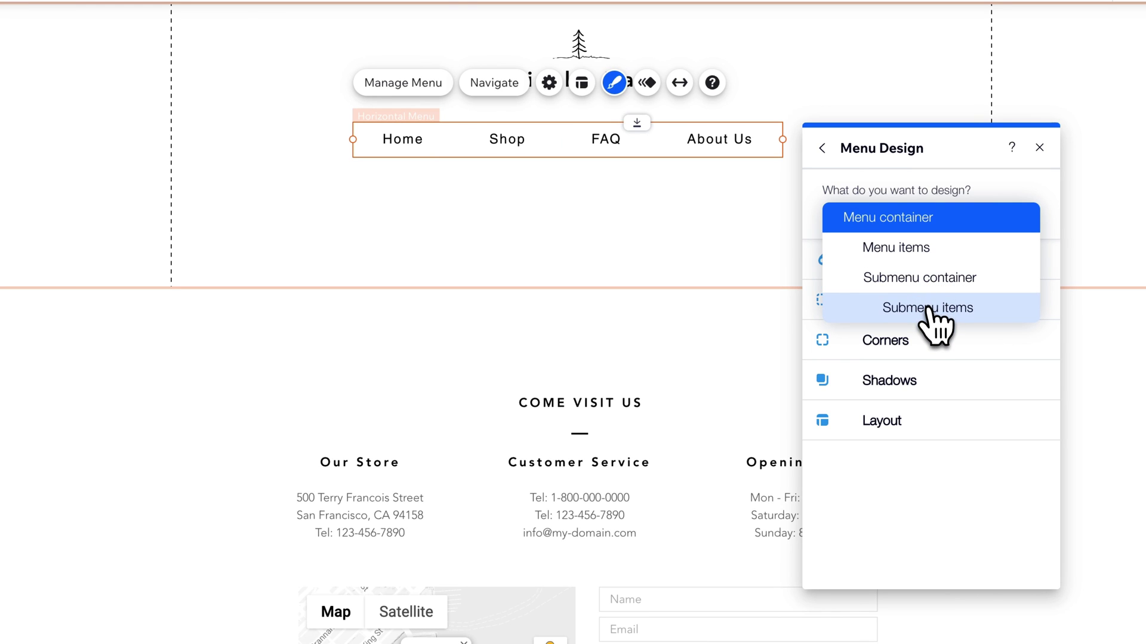
left_click(919, 249)
left_click(907, 219)
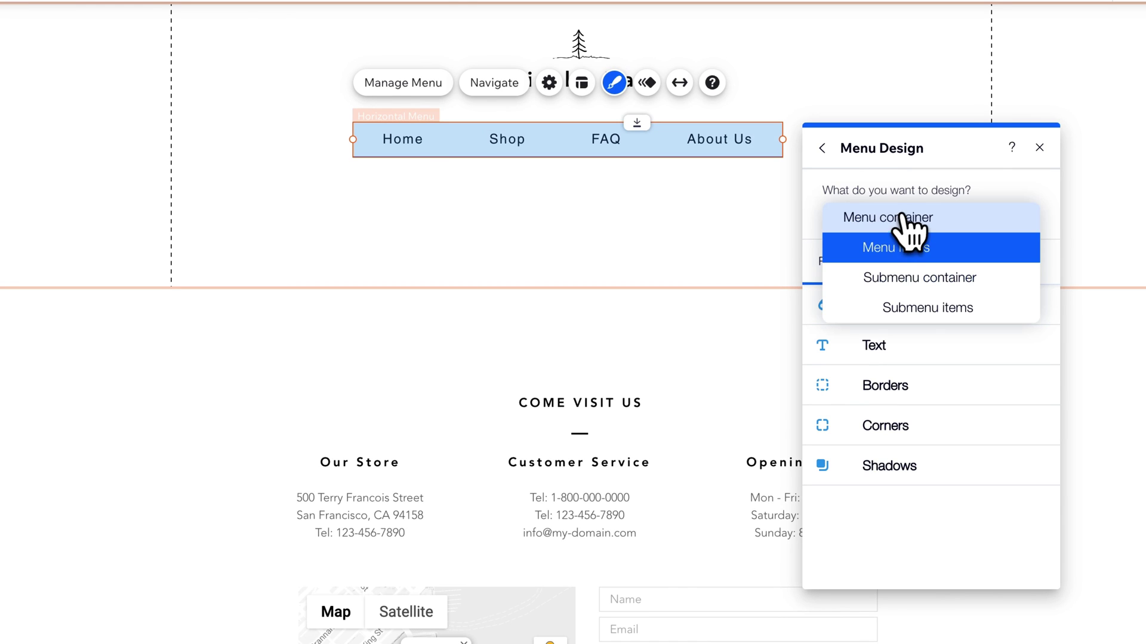
left_click(904, 217)
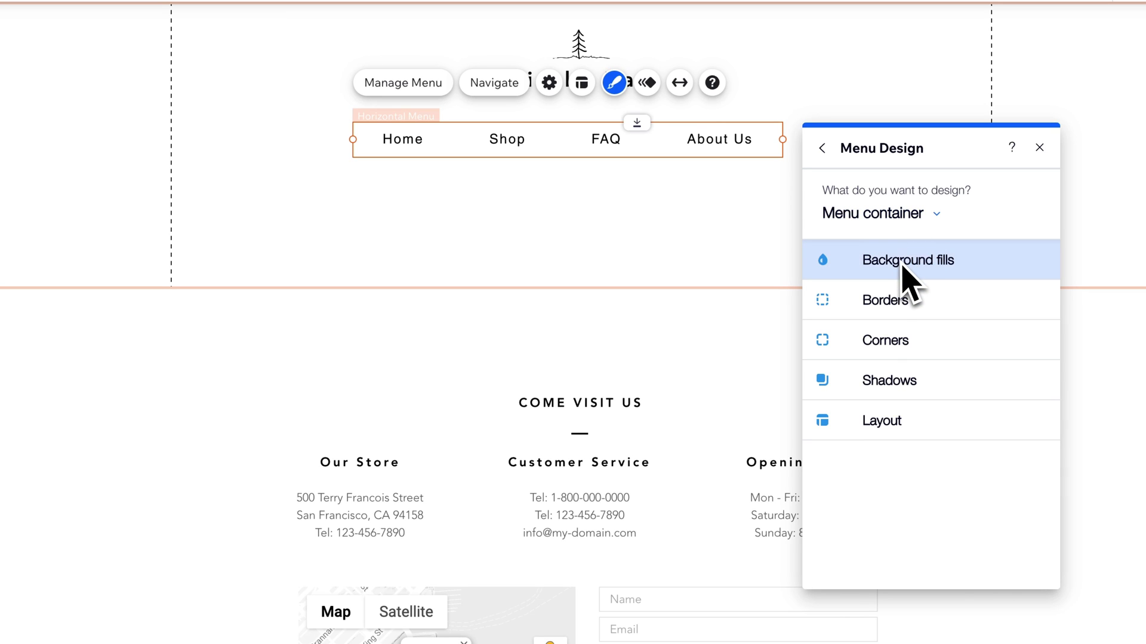
left_click(846, 222)
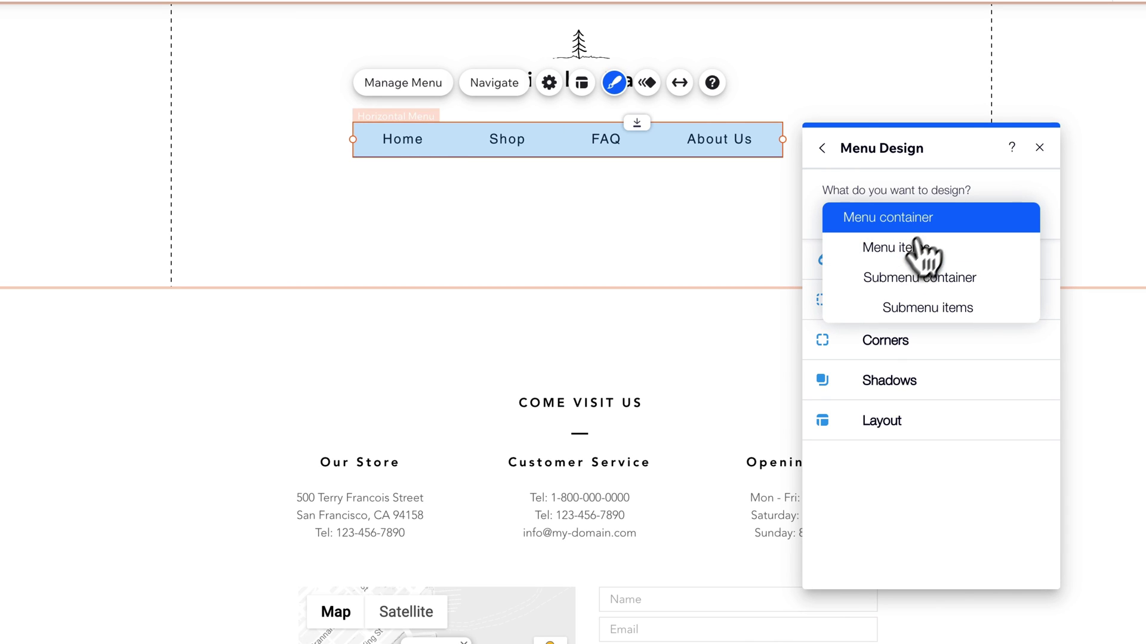
left_click(949, 216)
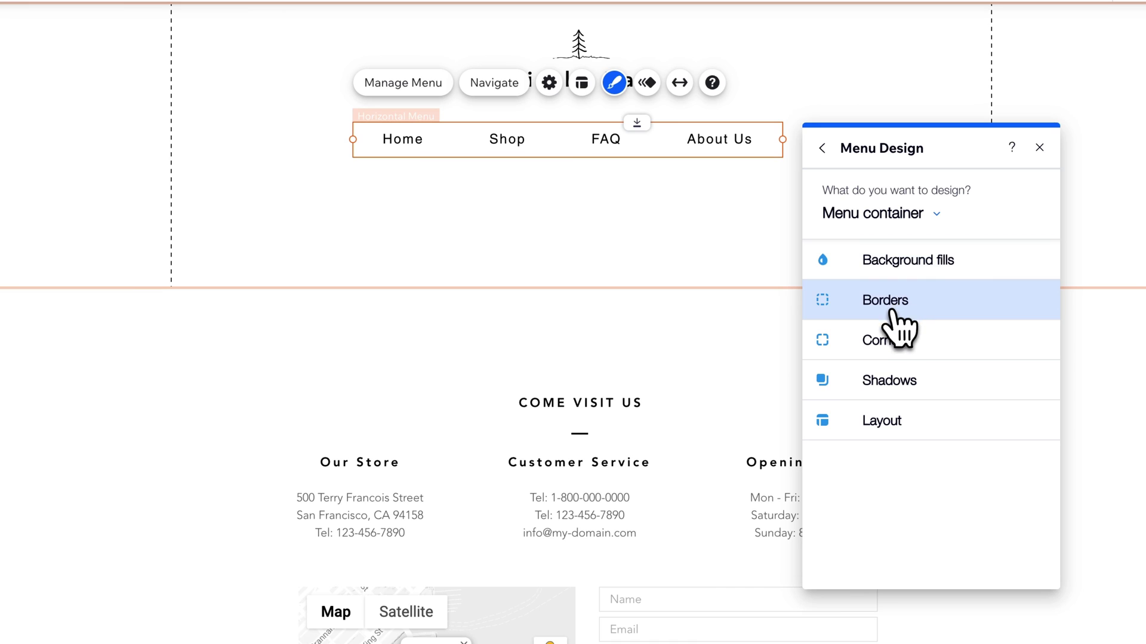
left_click(889, 423)
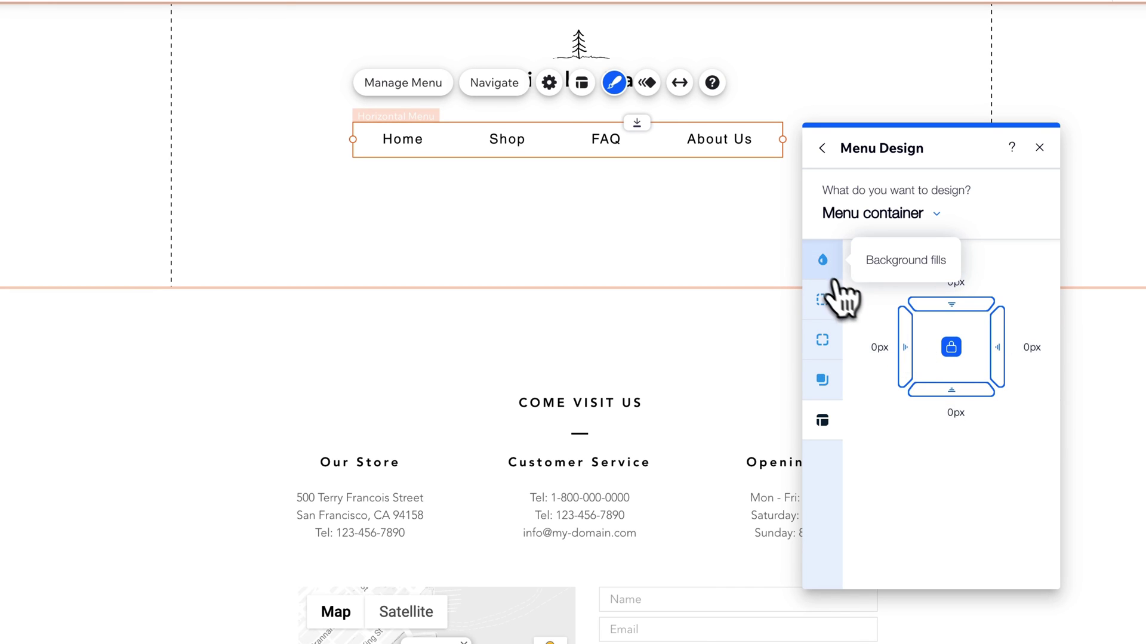
left_click(822, 259)
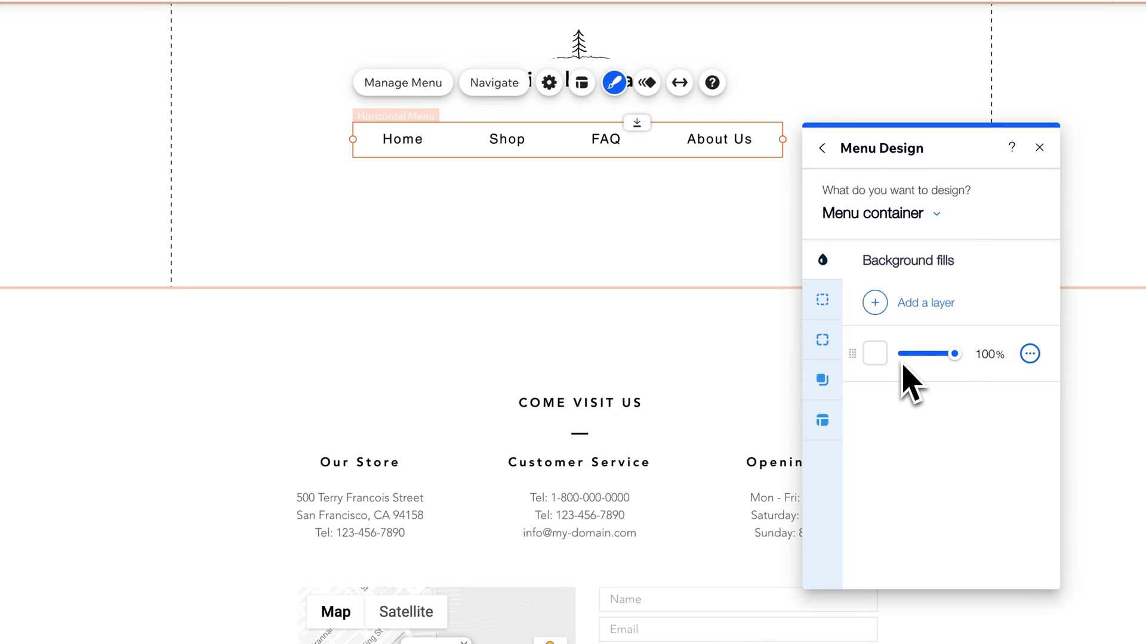
left_click(923, 214)
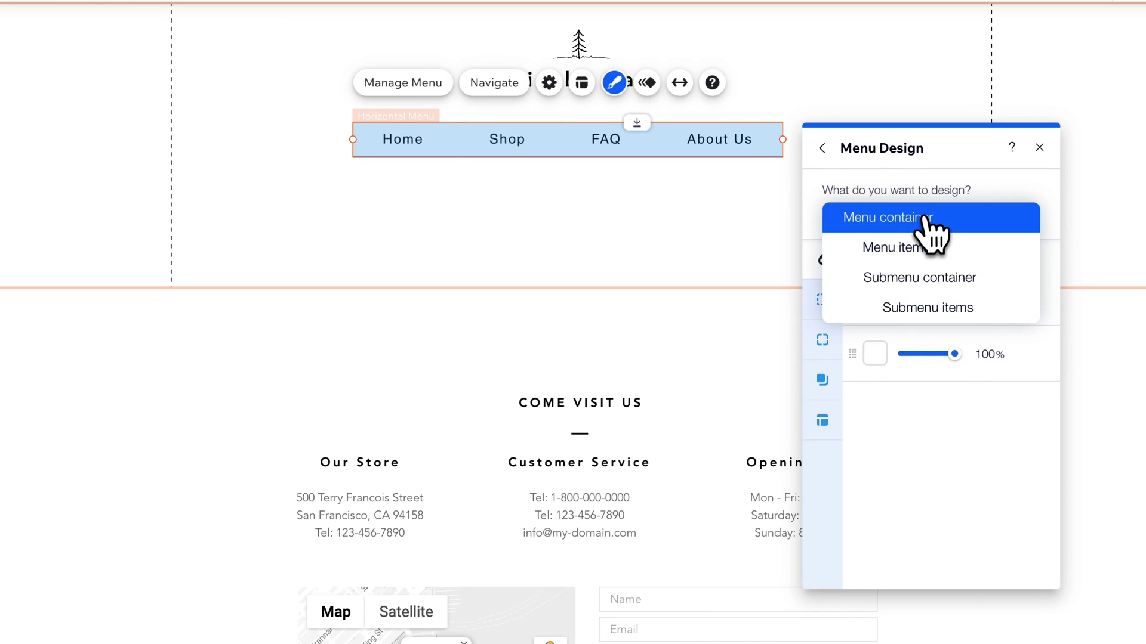
left_click(916, 248)
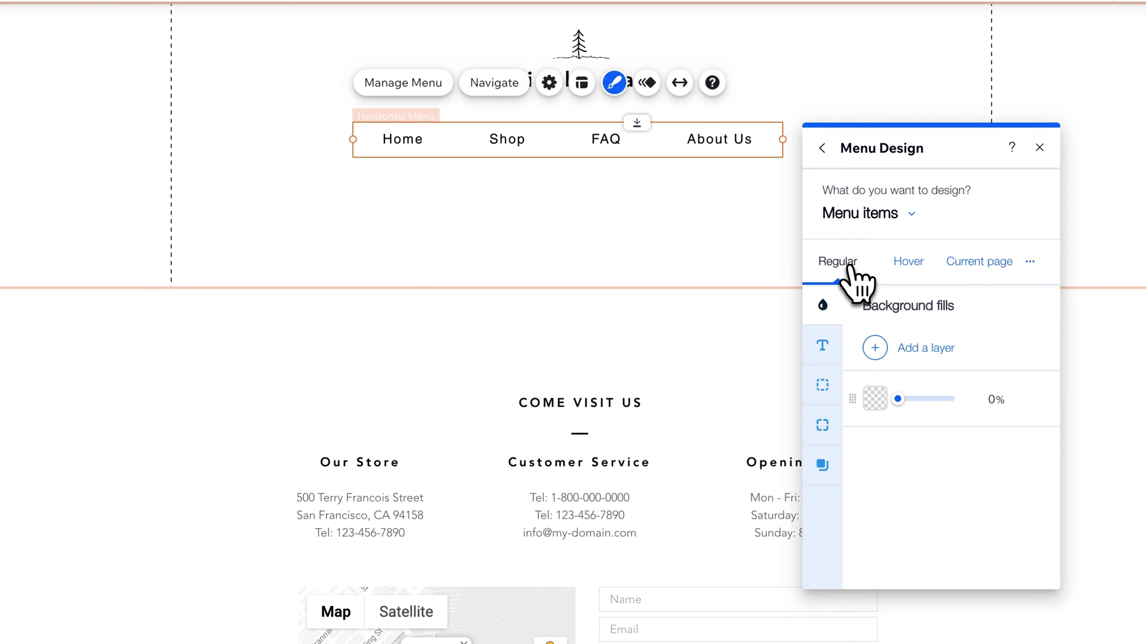
left_click(915, 267)
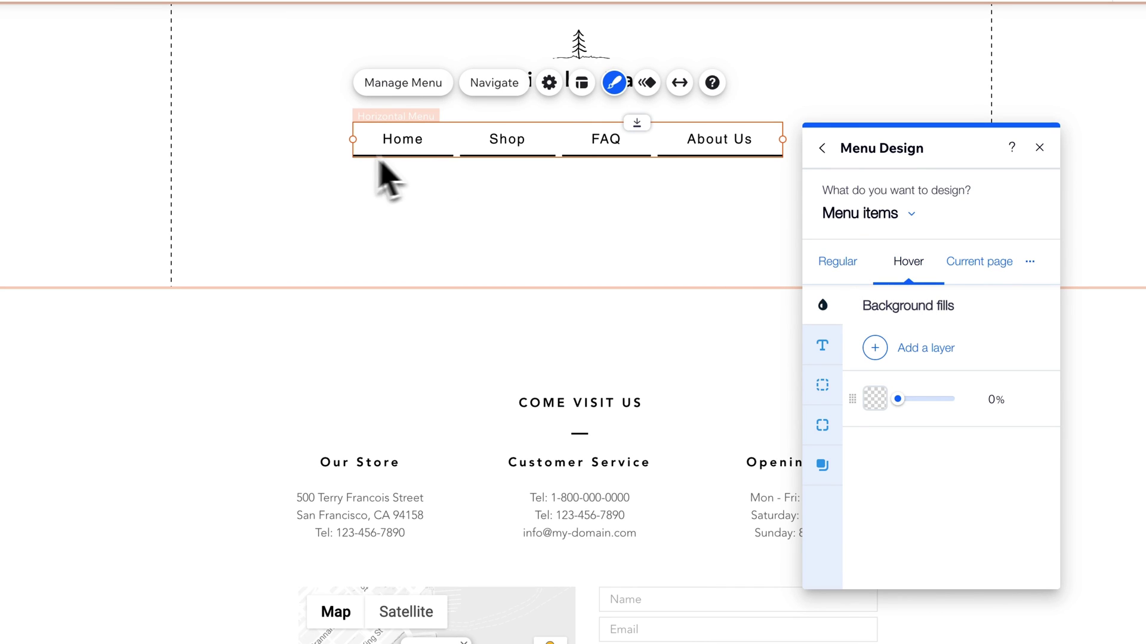
left_click(974, 264)
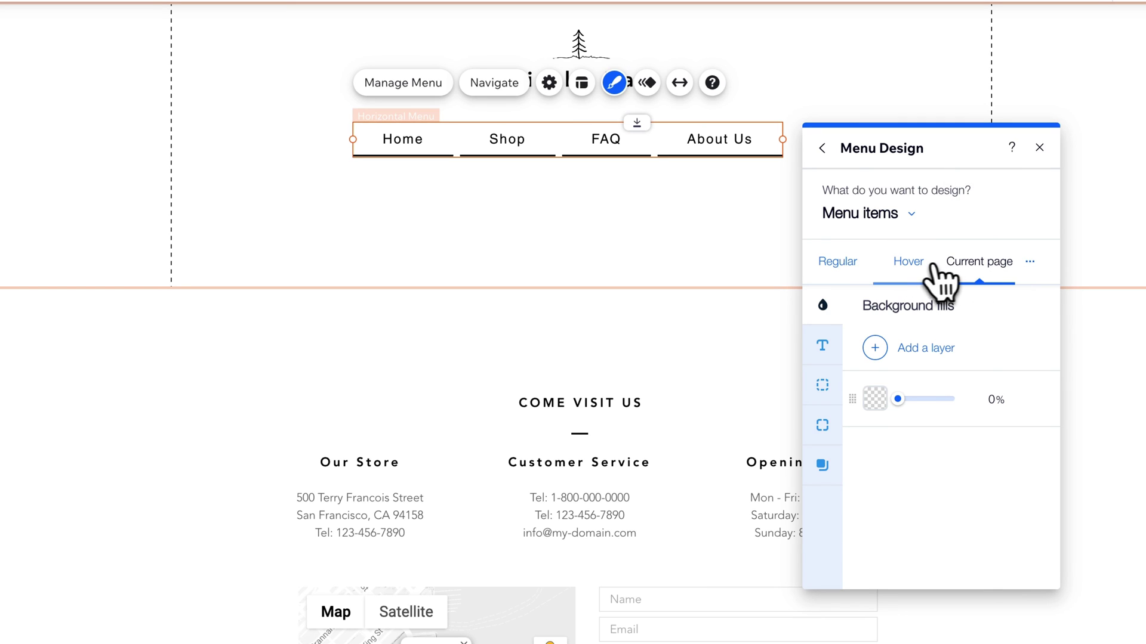
left_click(837, 263)
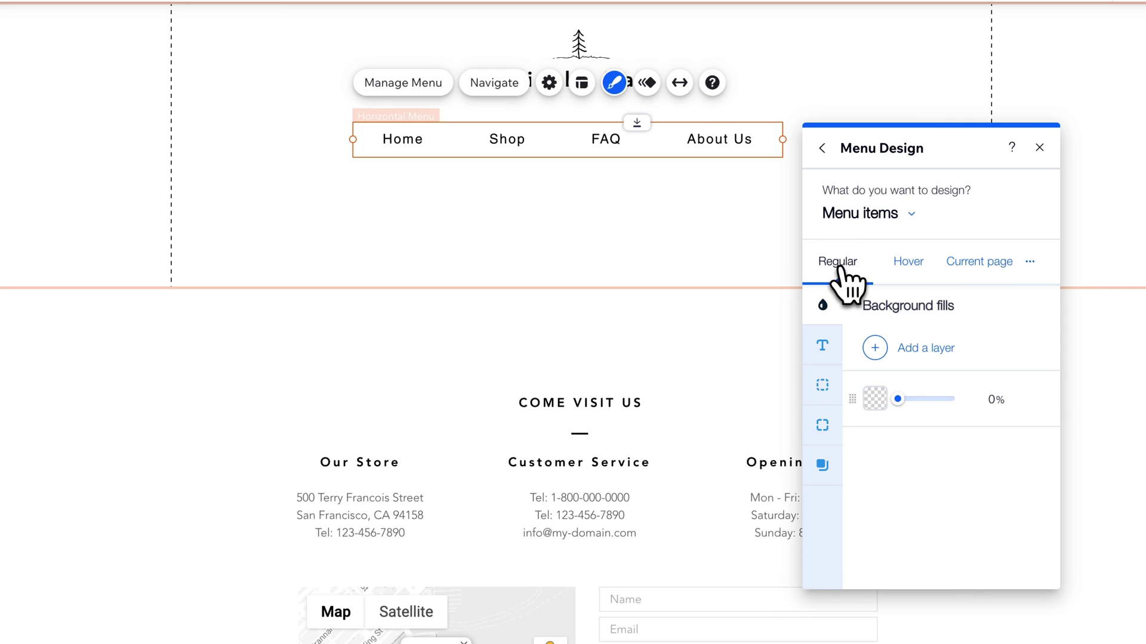
Make the menu item text bold and check how it looks in the hover state.
left_click(823, 345)
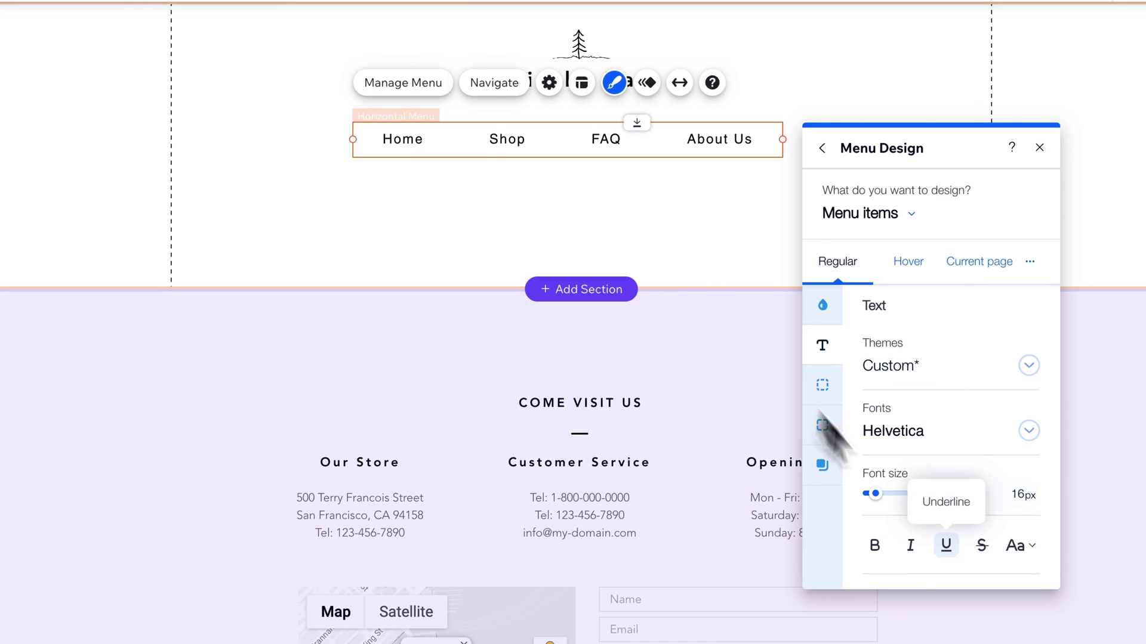
left_click(876, 544)
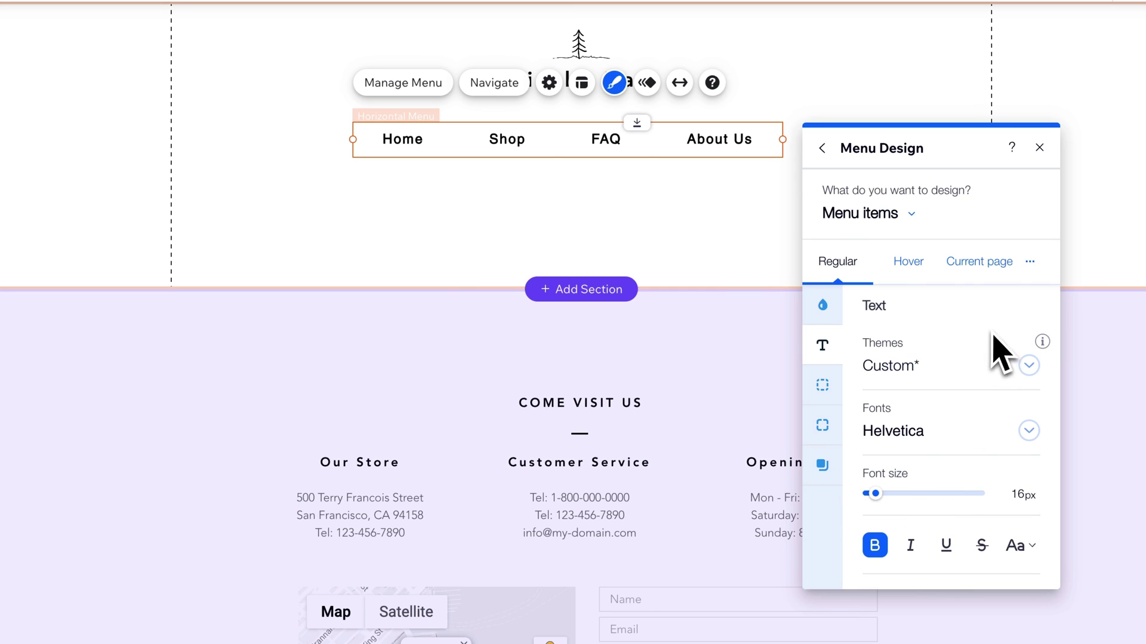
left_click(911, 276)
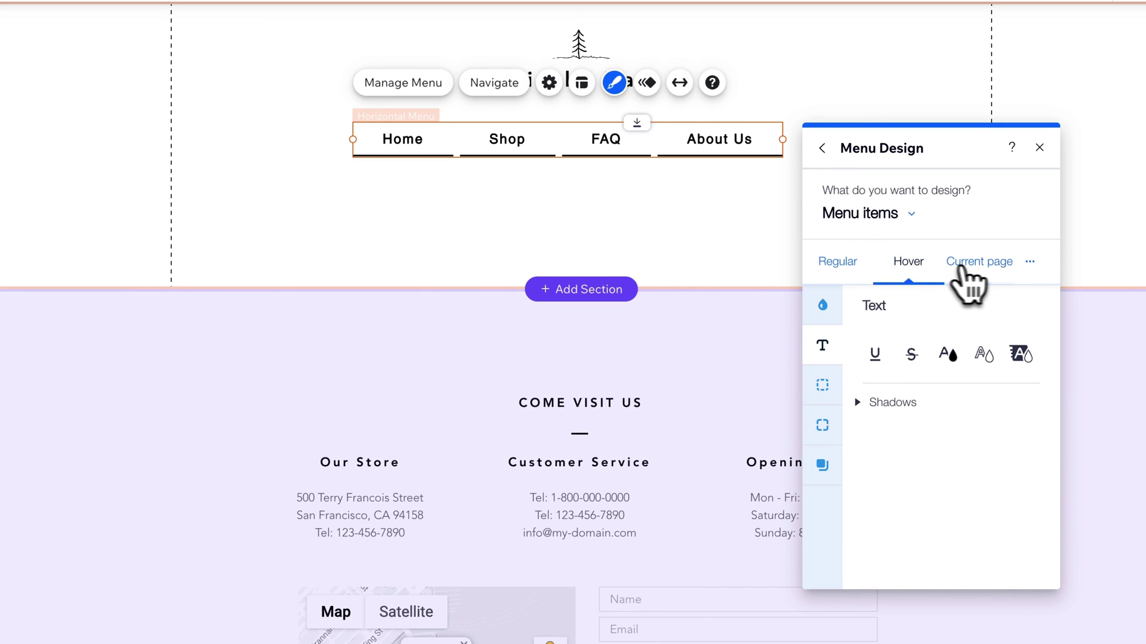
left_click(1030, 262)
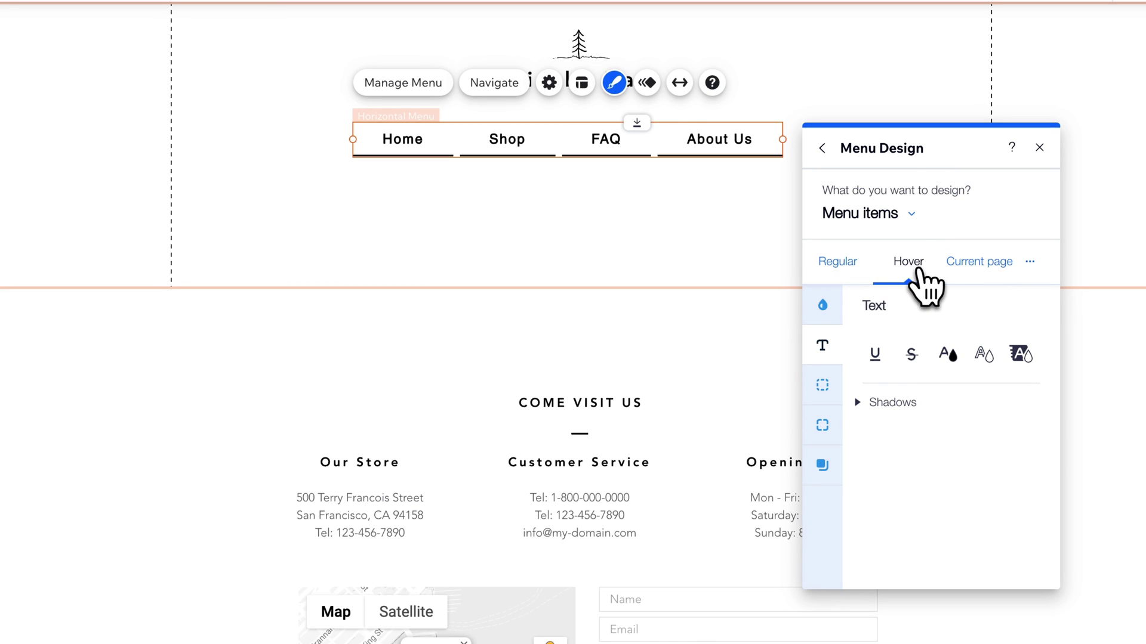
left_click(840, 263)
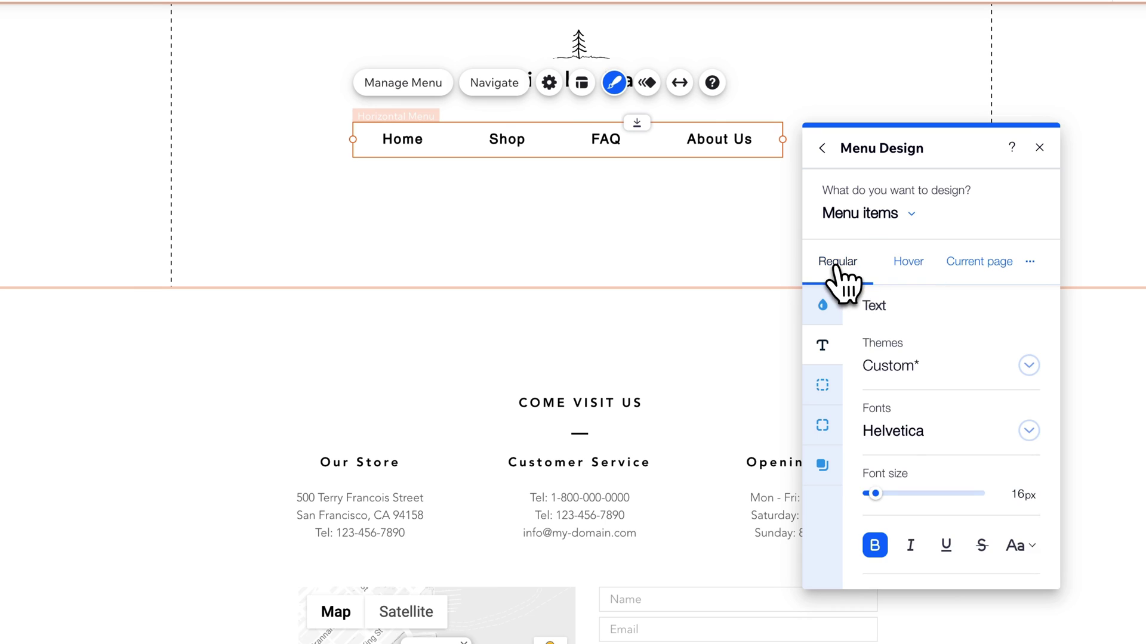
Remove the bold, review the hover and current-page text styles, and return to the preset designs.
left_click(875, 545)
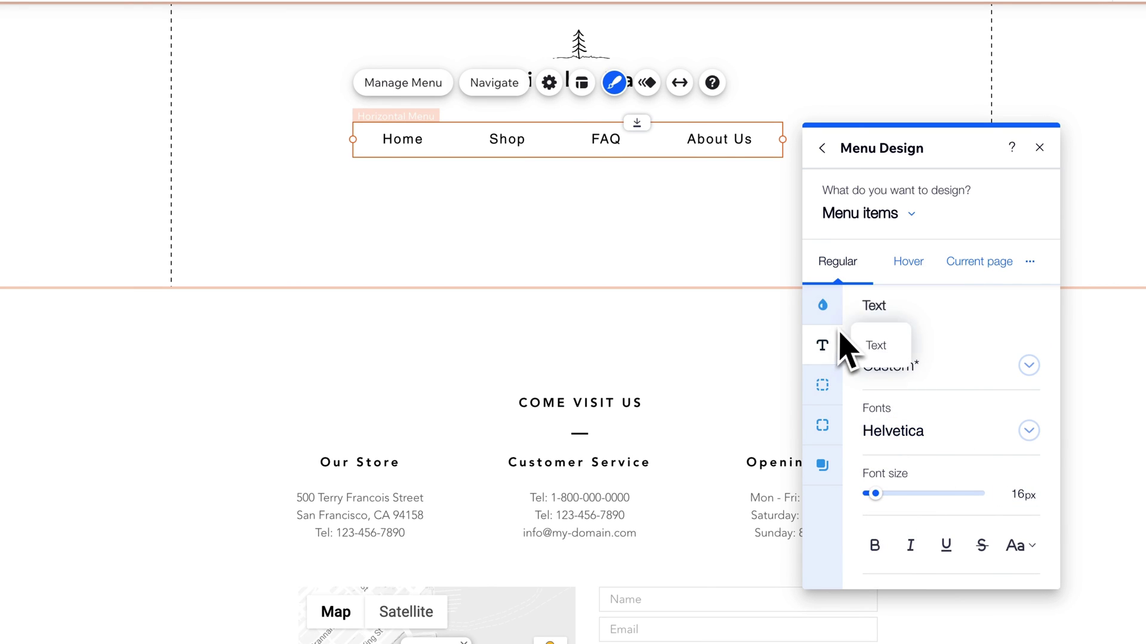
left_click(911, 264)
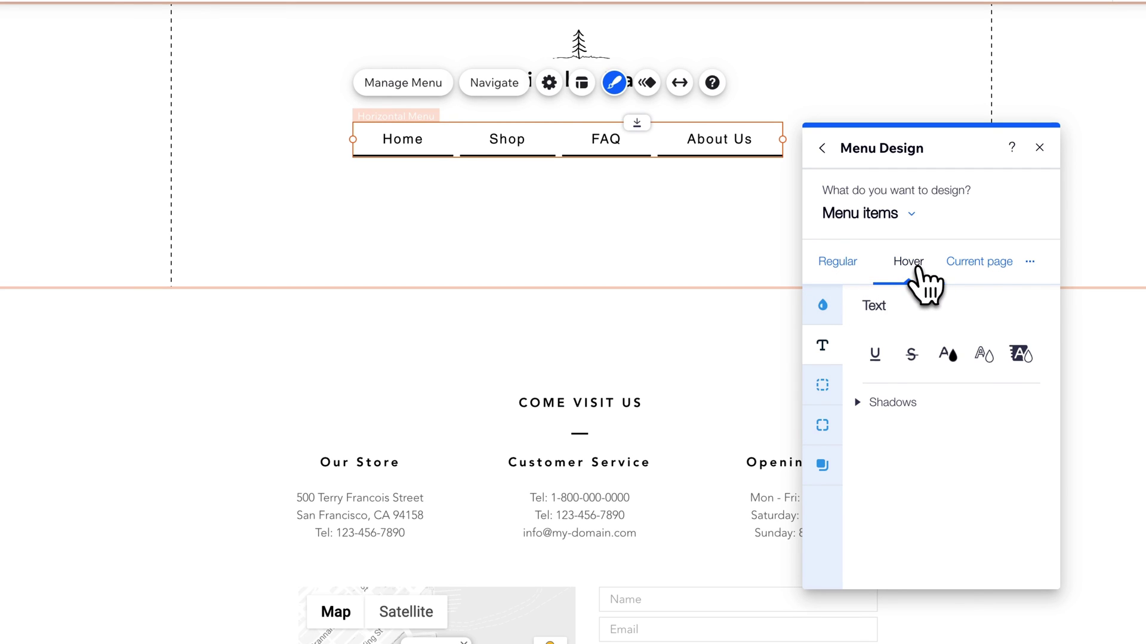
left_click(972, 266)
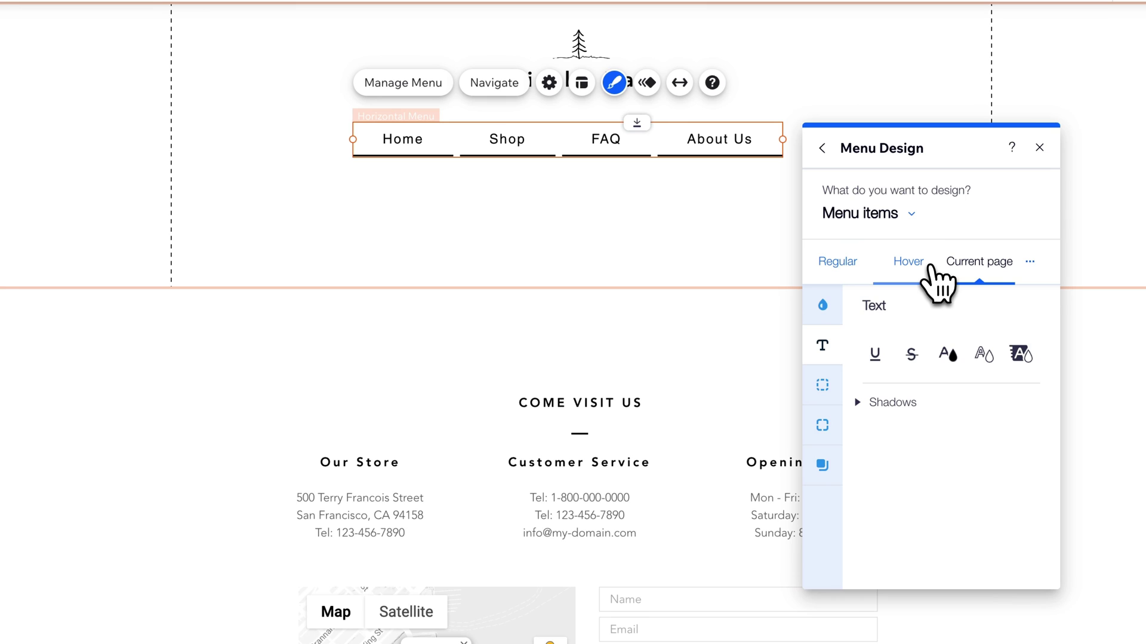
left_click(1031, 263)
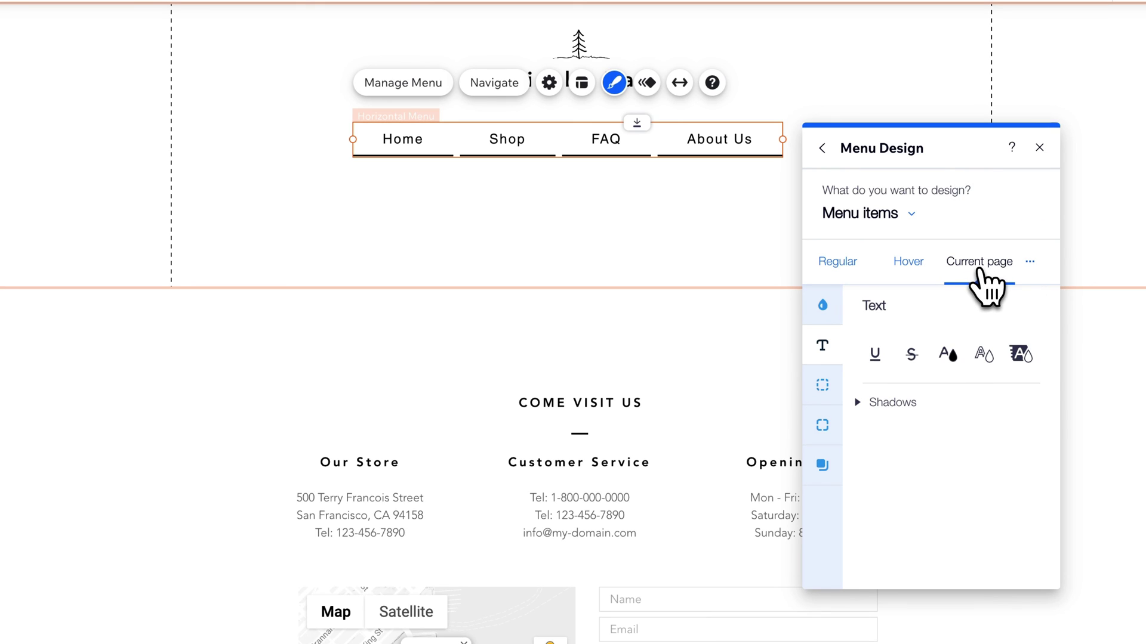
left_click(908, 265)
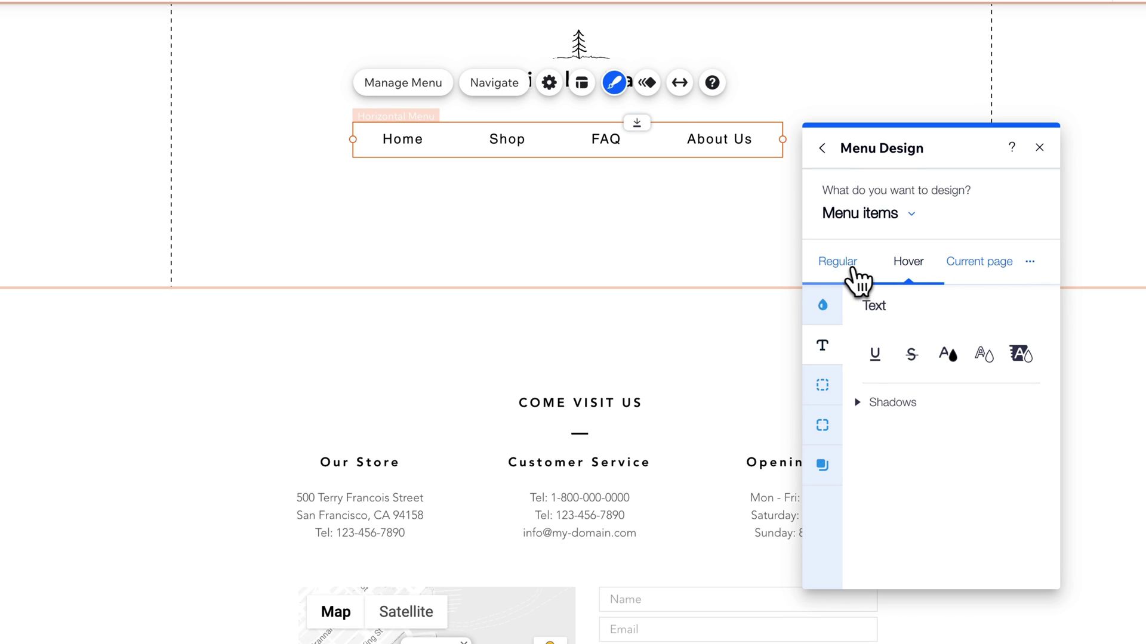
left_click(852, 270)
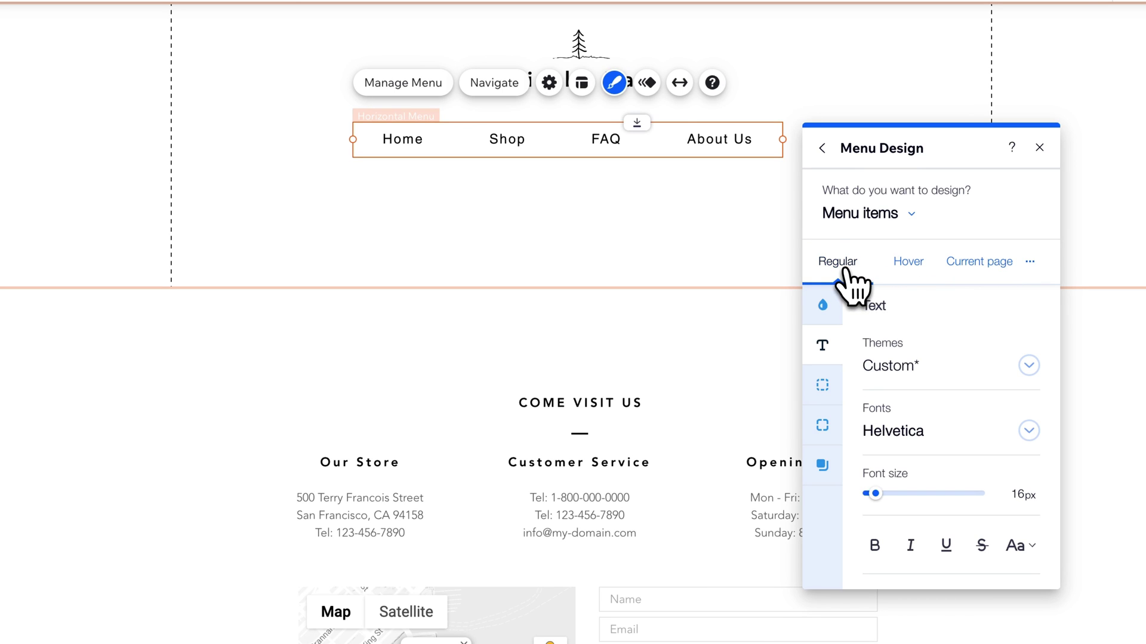
left_click(824, 149)
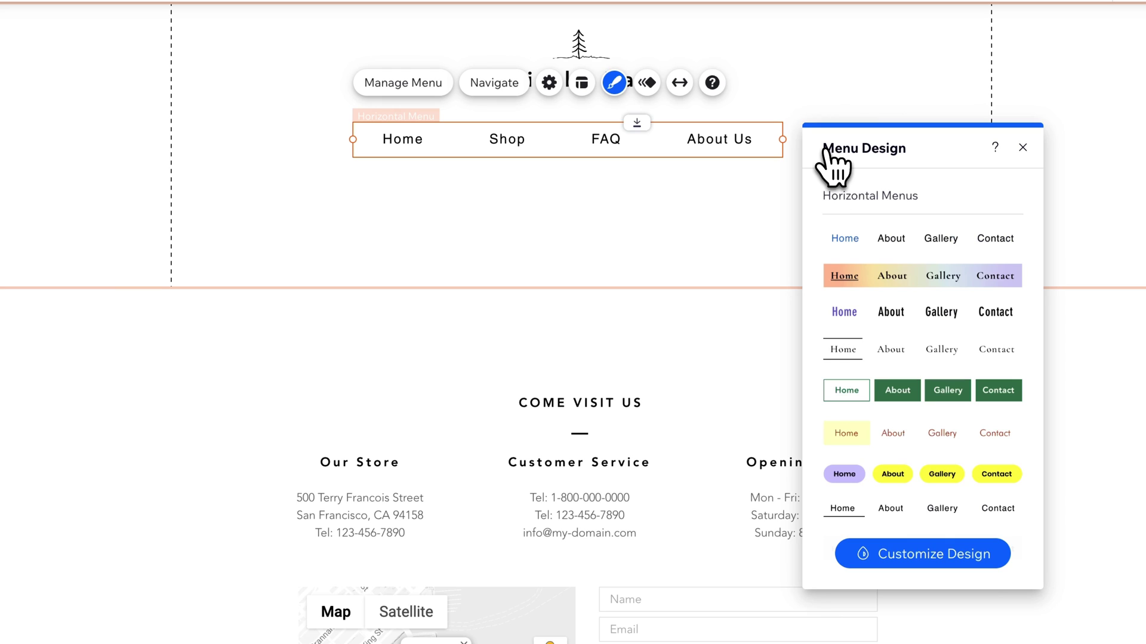
Try the Bounce in animation on the menu, then set its animation to None.
left_click(652, 85)
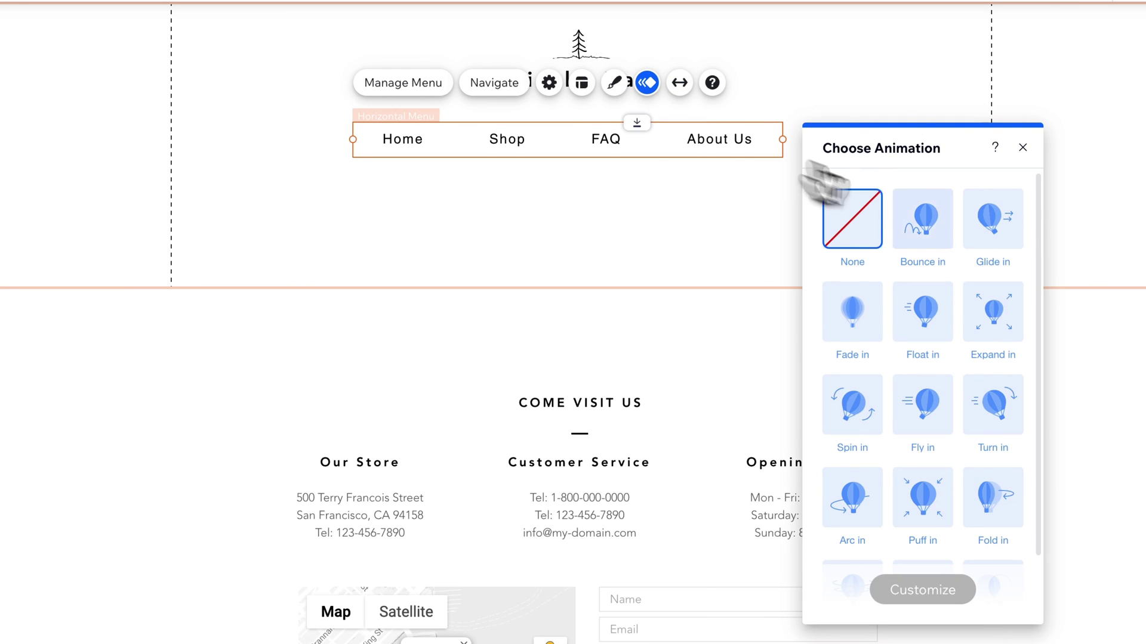
left_click(924, 221)
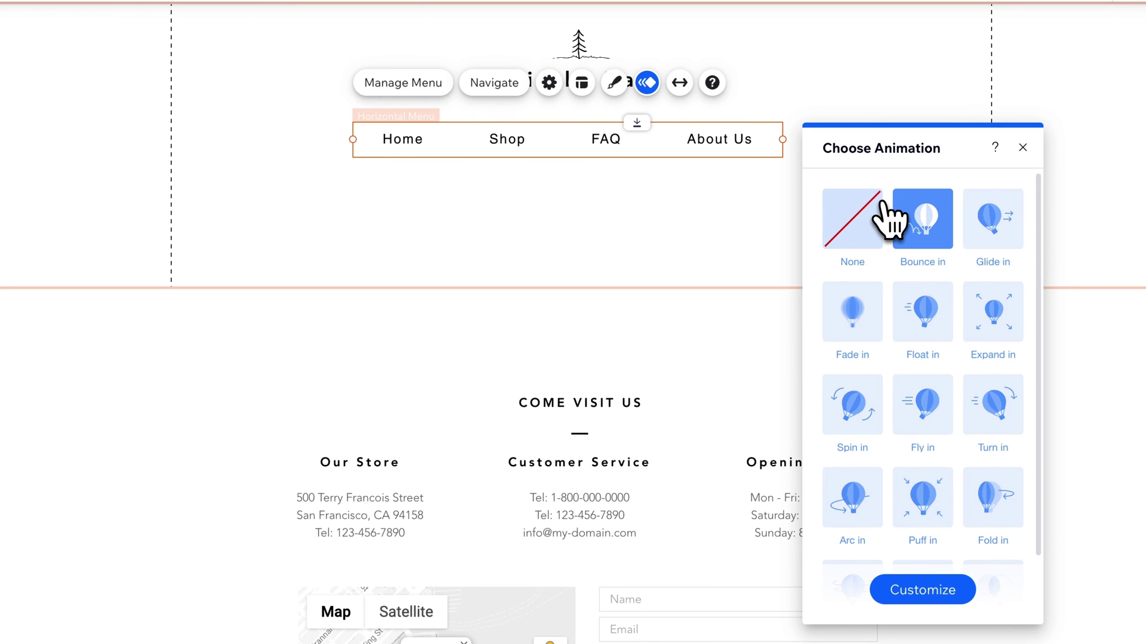
left_click(859, 224)
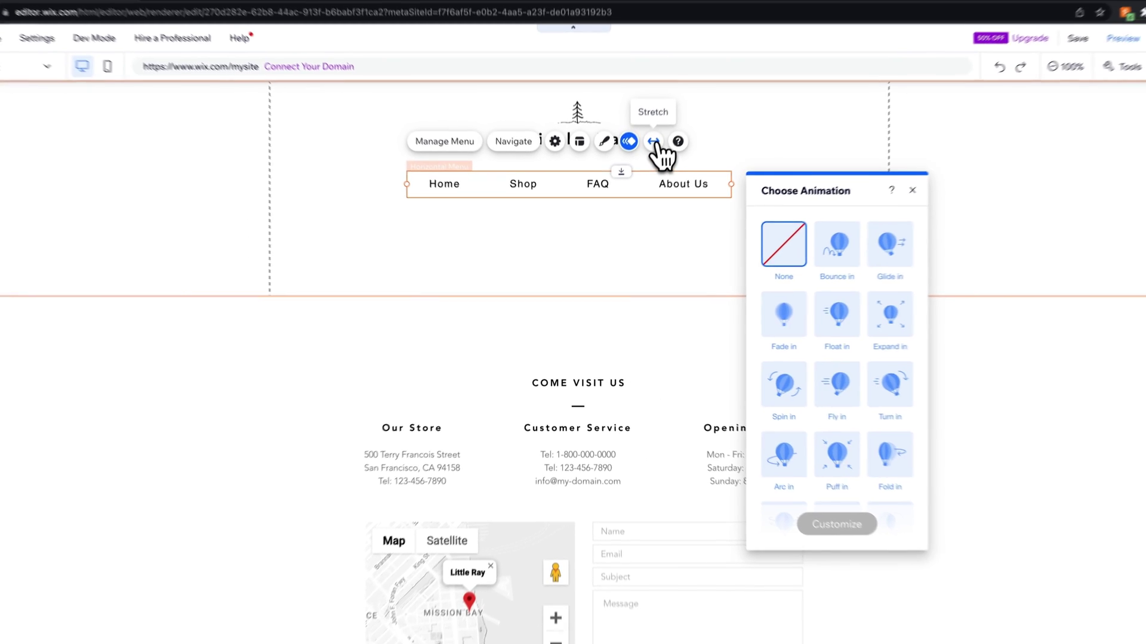
Try stretching the menu to full width with 122 px margins, then turn stretching off.
left_click(654, 142)
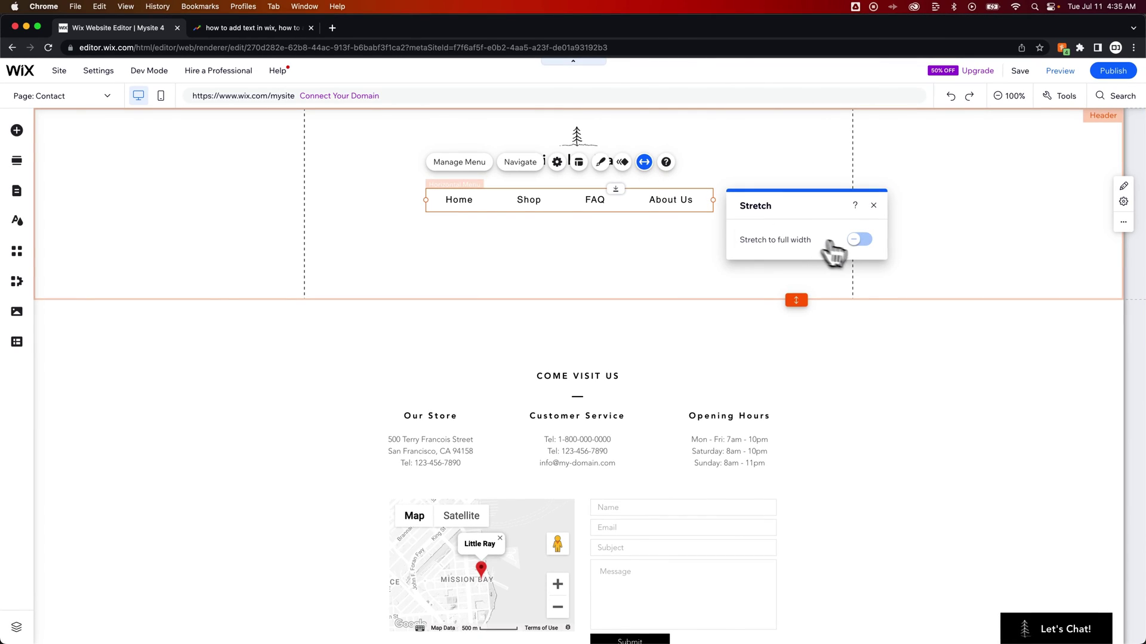
left_click(859, 242)
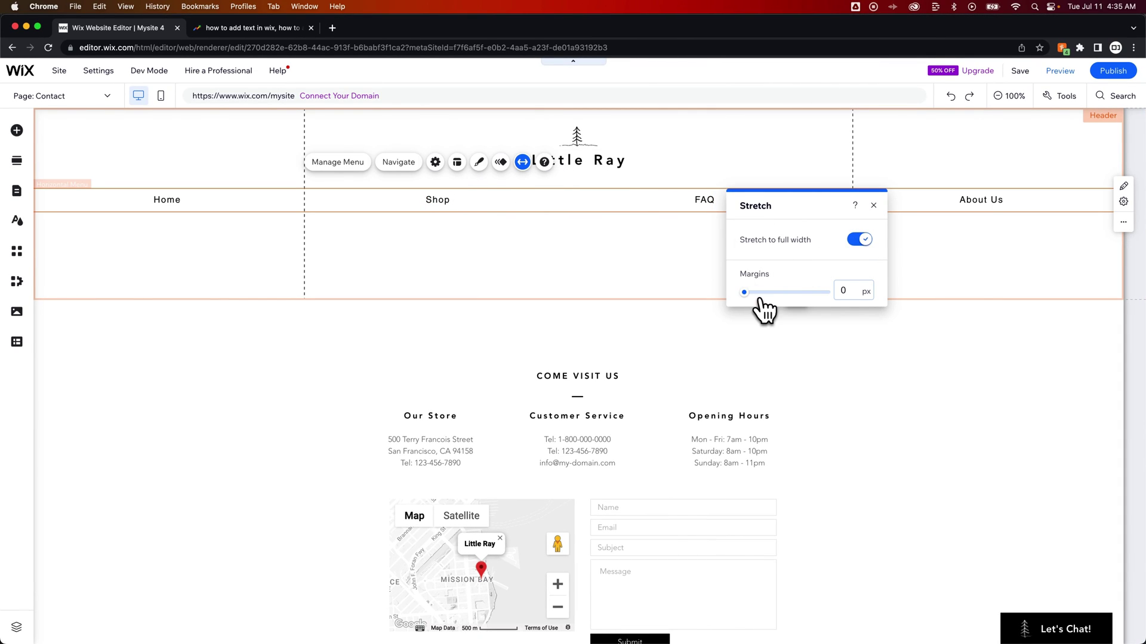
left_click_drag(744, 292, 856, 290)
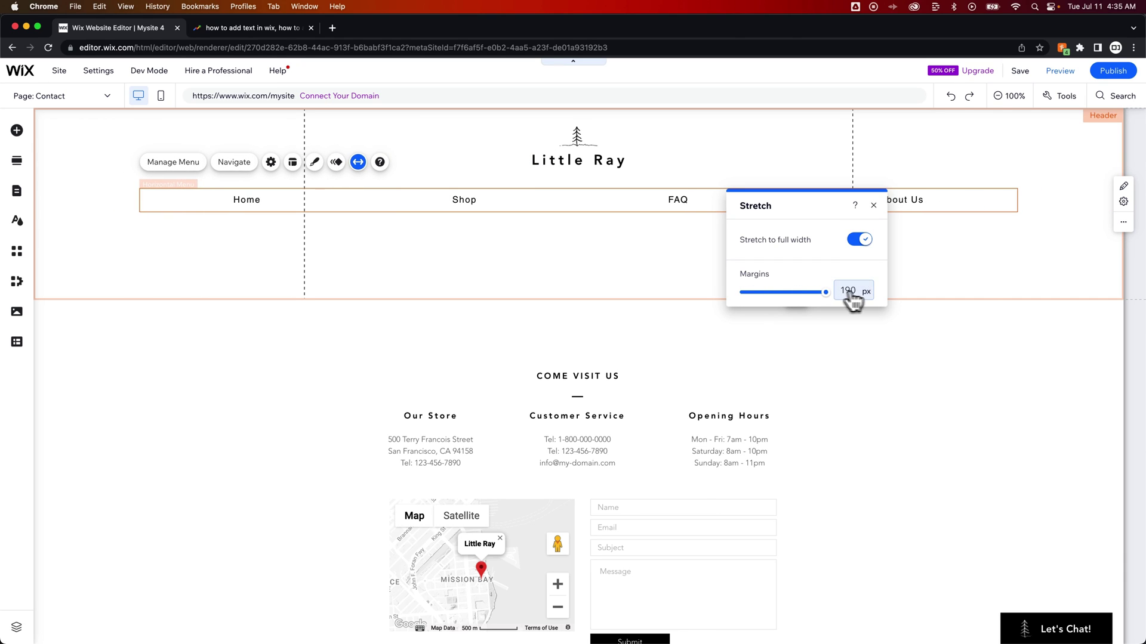
left_click(824, 276)
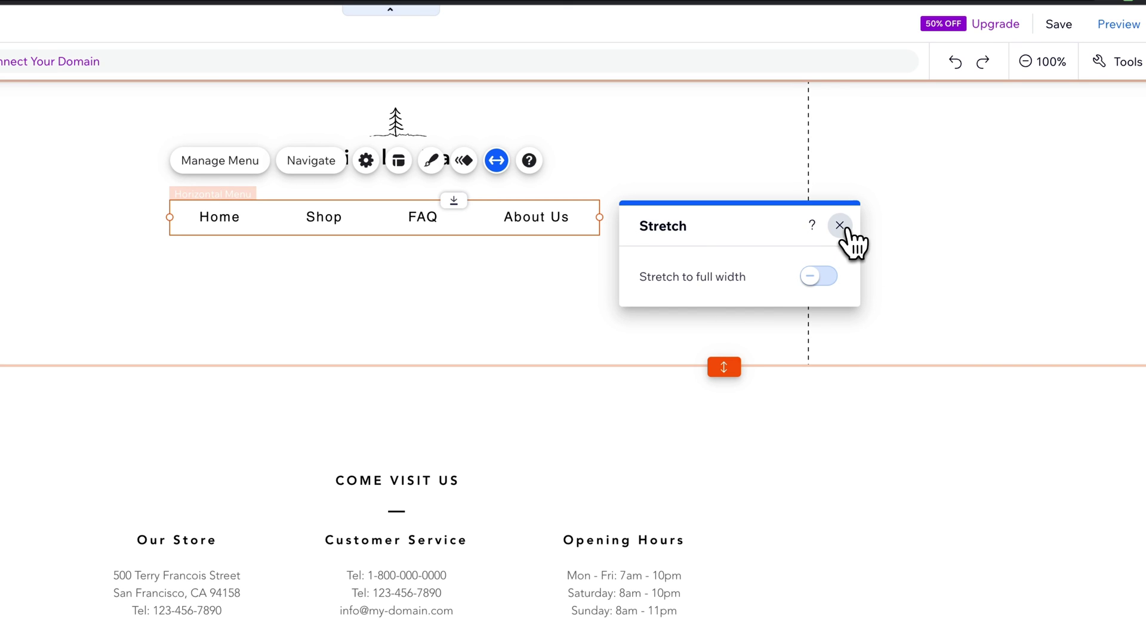
Nudge the menu just below the logo and shrink the header to 238 px tall.
left_click(839, 225)
left_click_drag(494, 220, 491, 223)
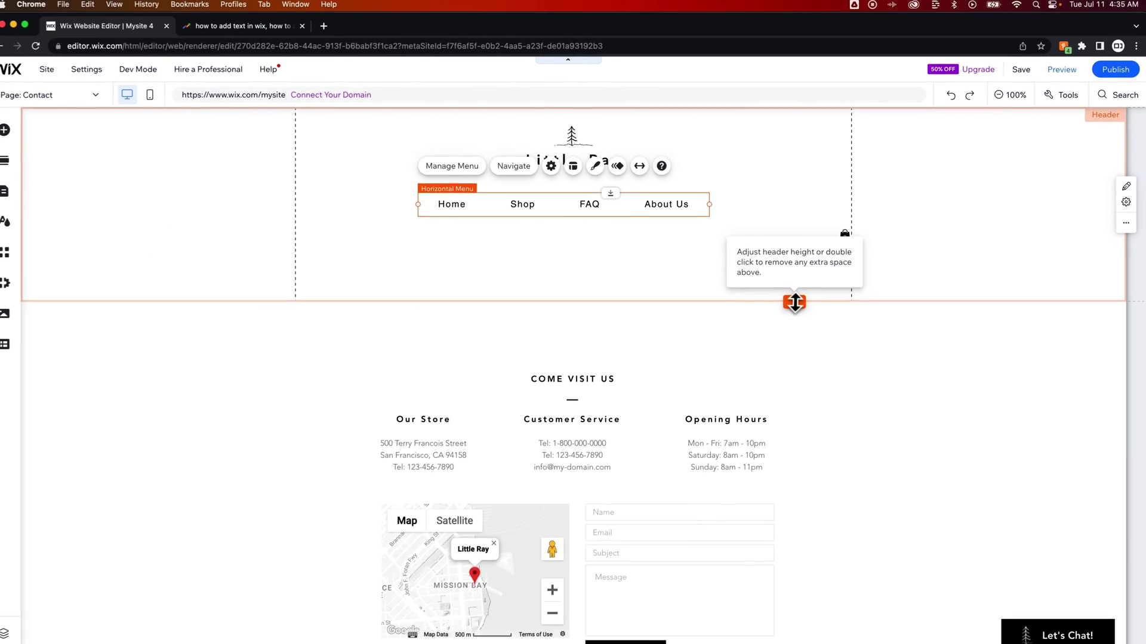
left_click_drag(772, 317, 782, 235)
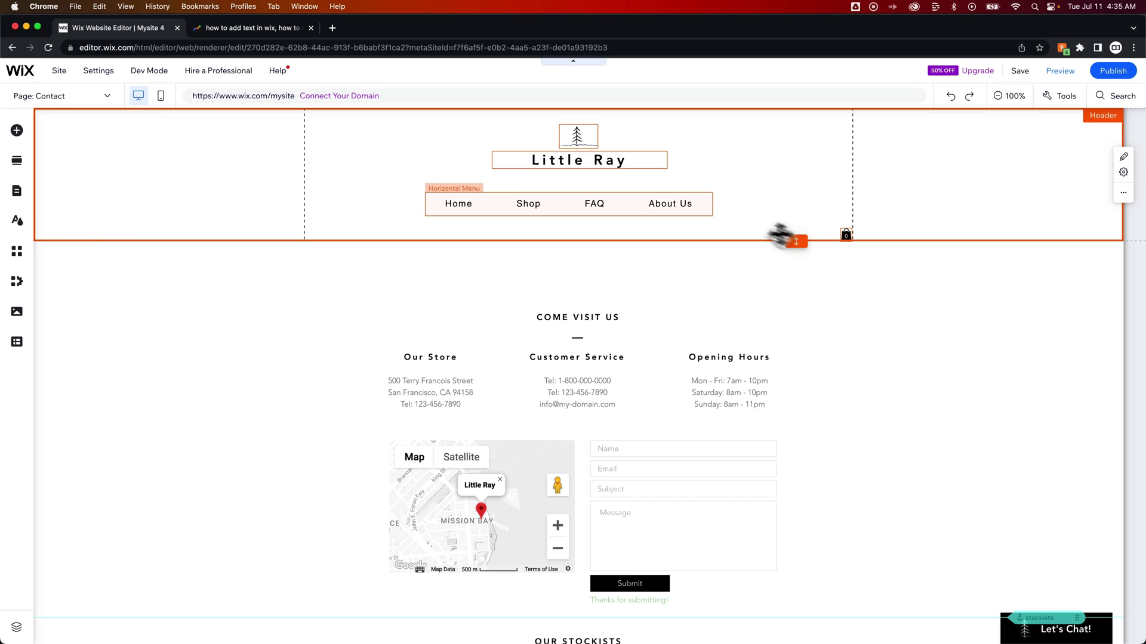
Preview the site, check the Contact submenu under About Us, visit Home, and return to editing.
left_click(441, 203)
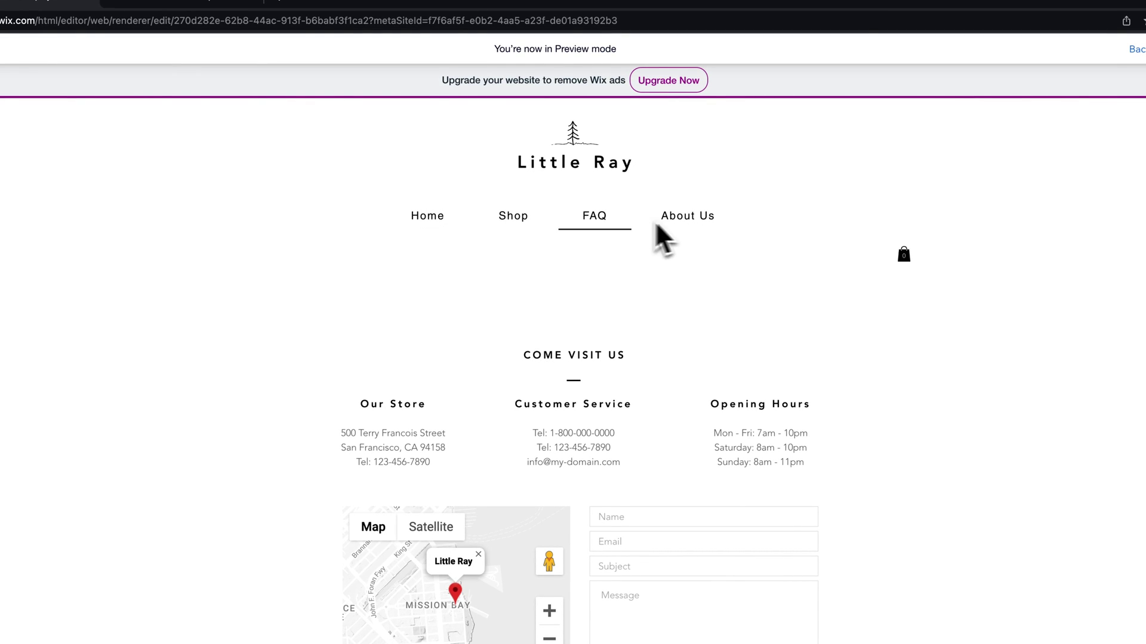
mouse_move(622, 218)
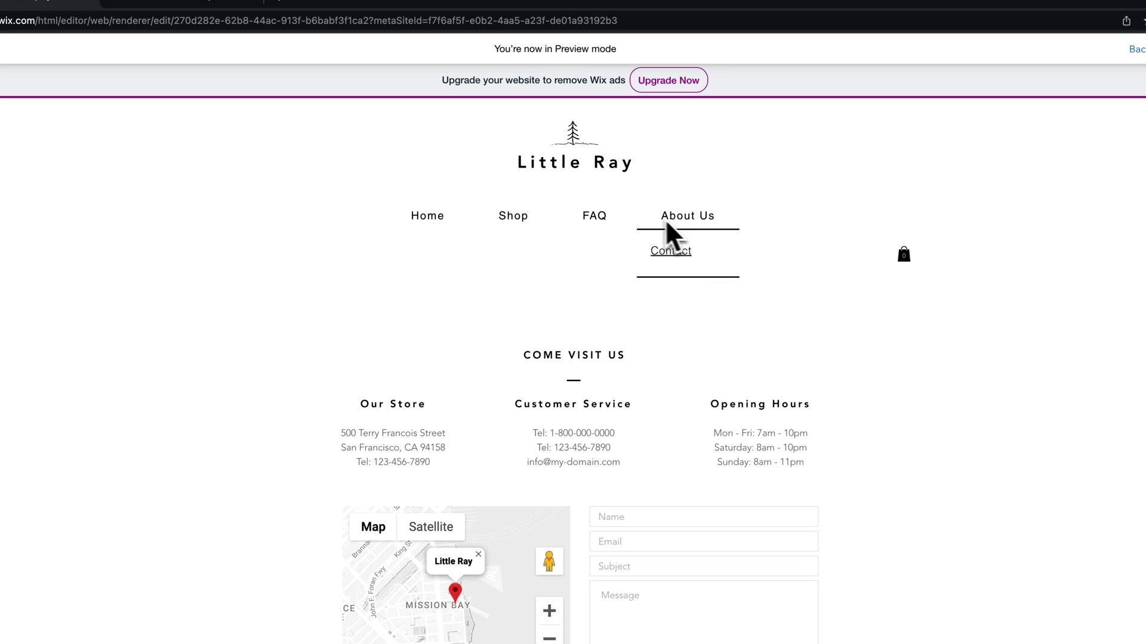
left_click(428, 221)
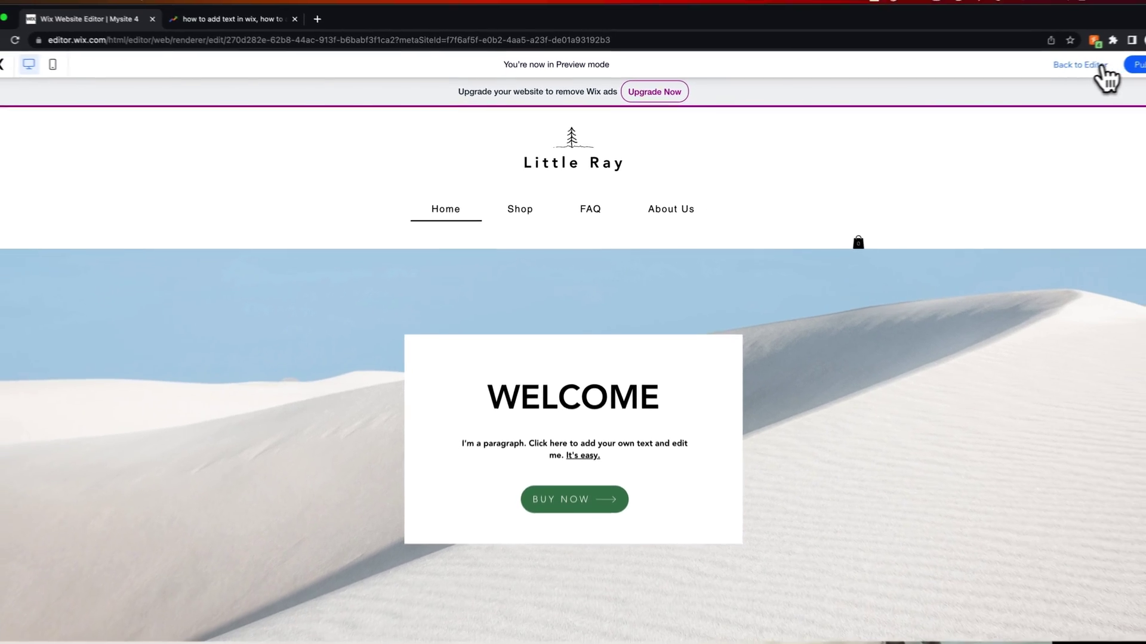
left_click(1062, 72)
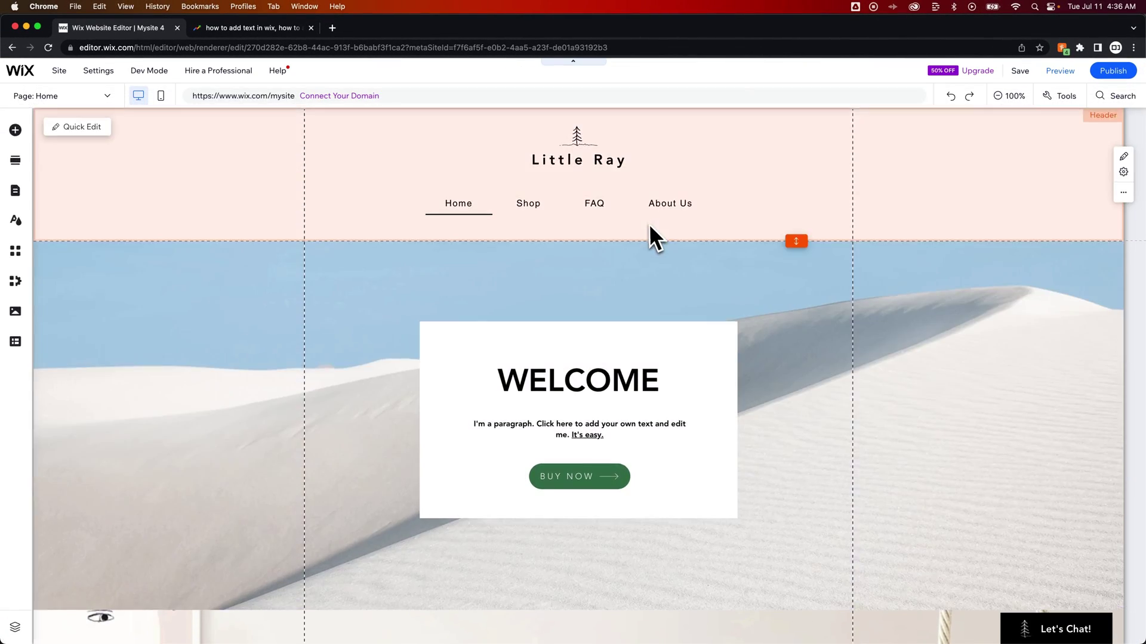